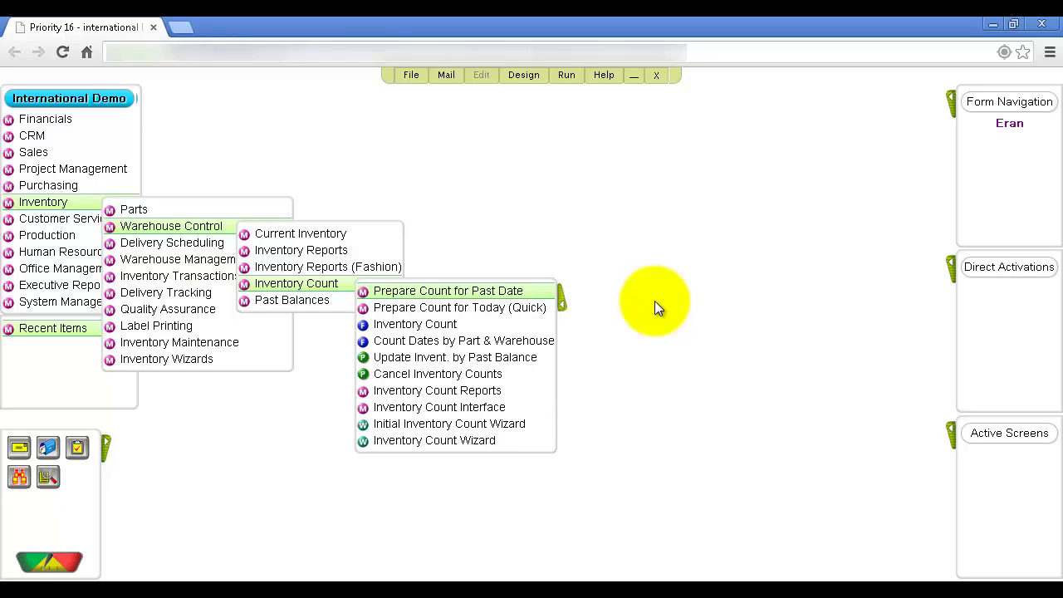
# Expand Prepare Count for Past Date in the Inventory Count menu to reveal its count options.
pyautogui.click(536, 306)
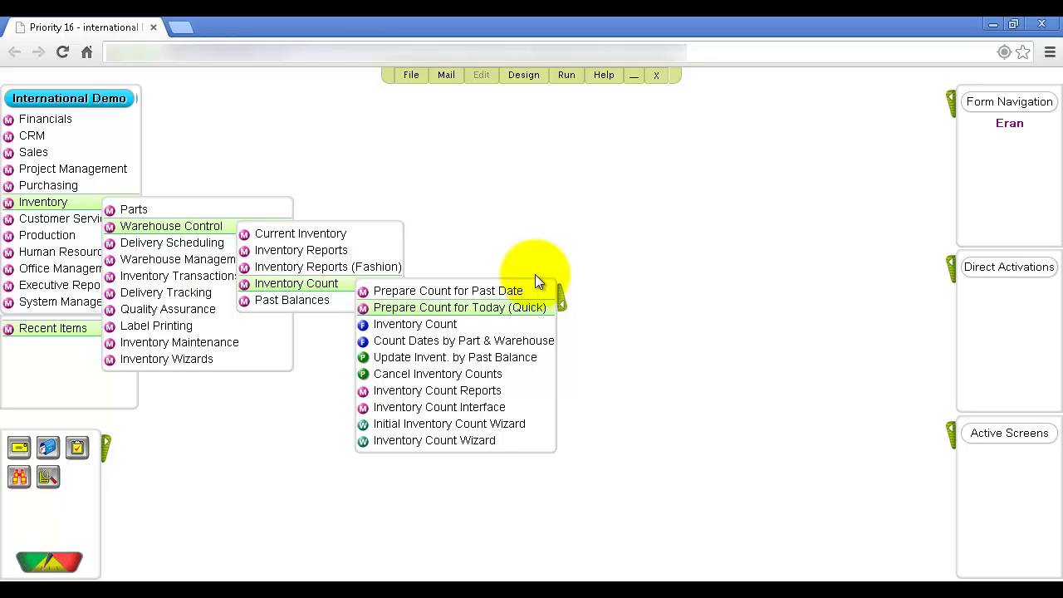
pyautogui.moveTo(535, 274)
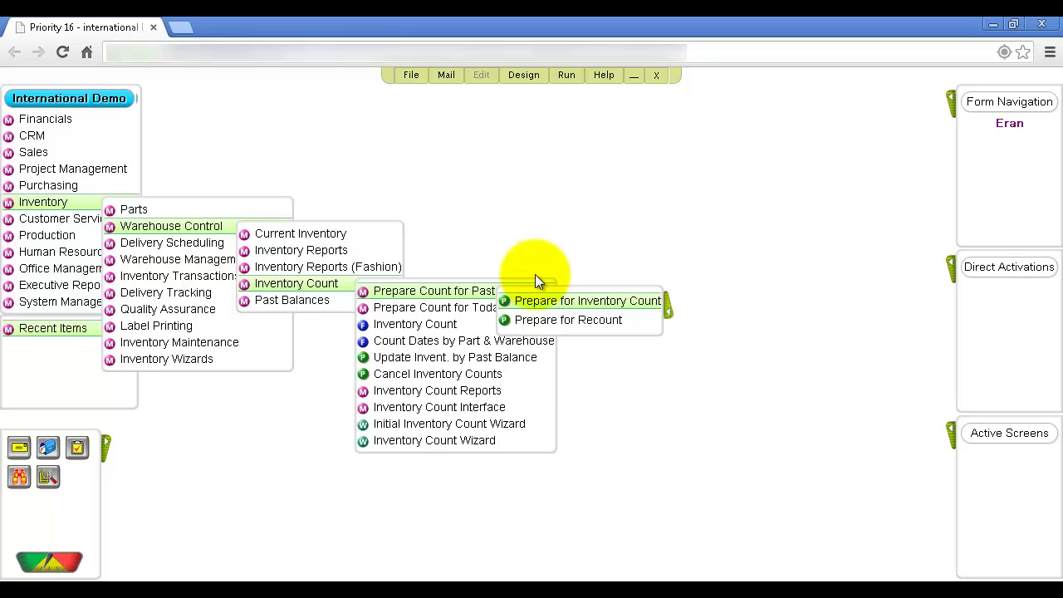
# Start Prepare for Inventory Count and bring up the Warehouses form from the Warehouse field.
pyautogui.press('Down')
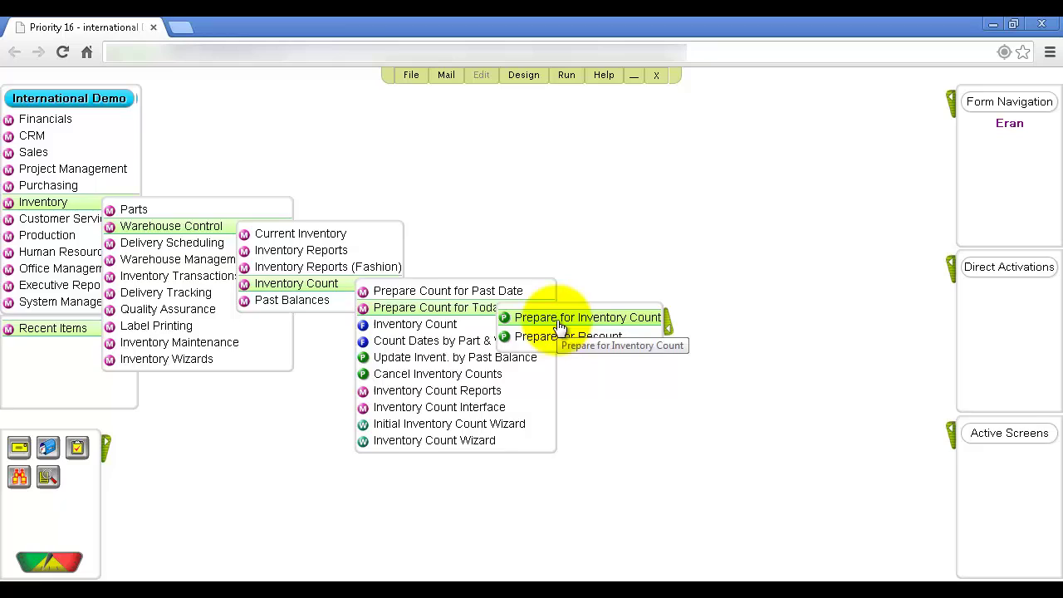
pyautogui.click(559, 320)
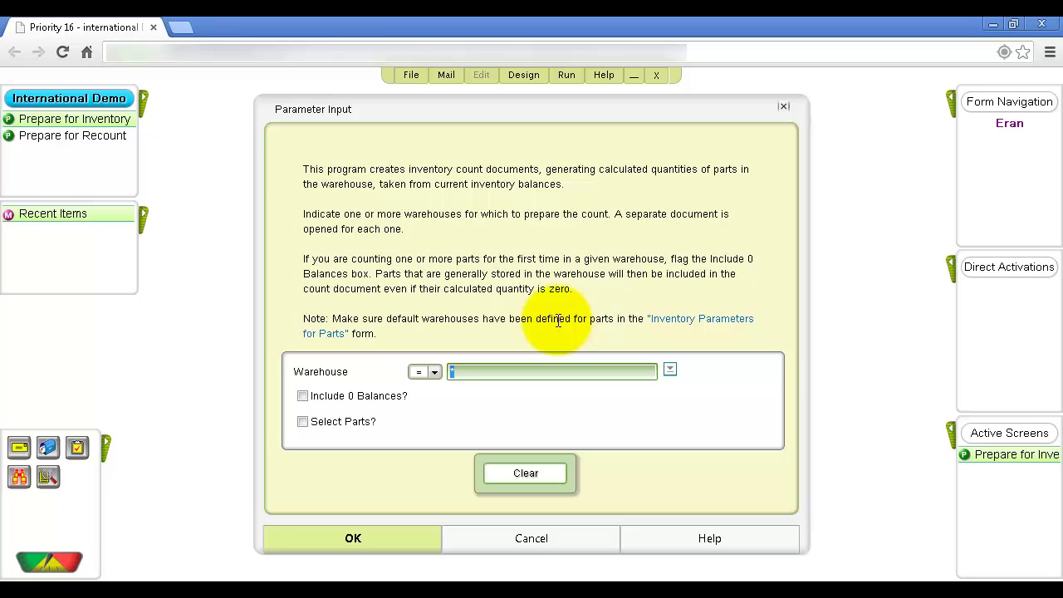
pyautogui.press('F6')
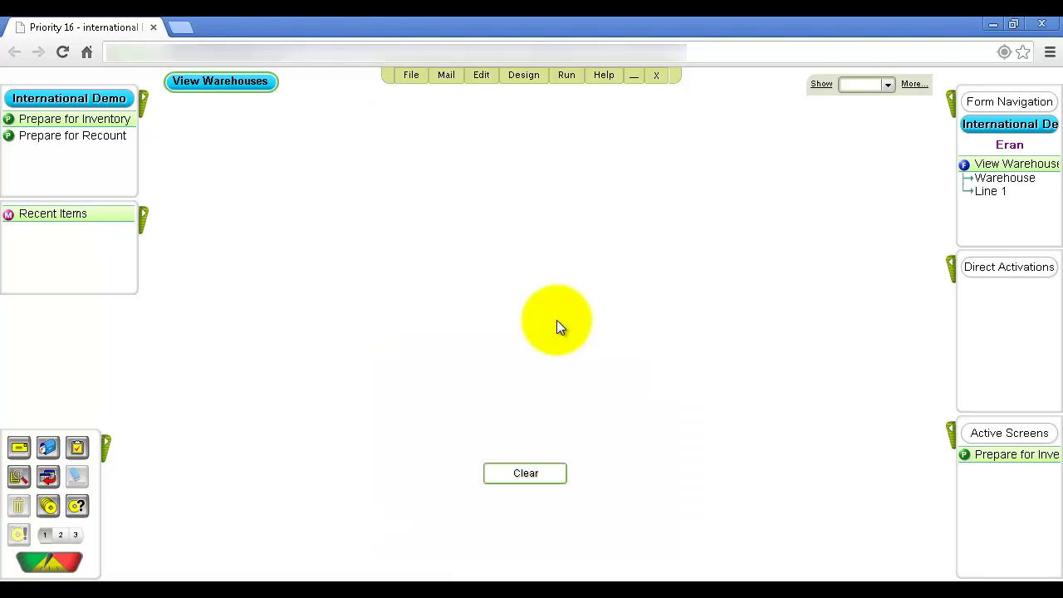
pyautogui.press('F11')
# Look up the Sale and Main warehouses, then close the Warehouses form.
pyautogui.press('F6')
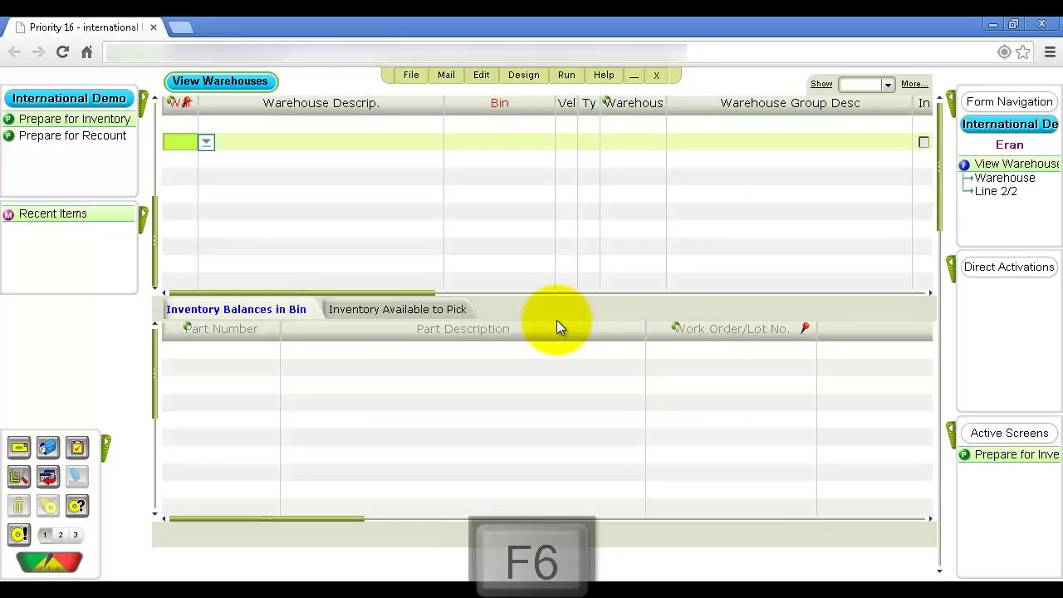
pyautogui.press('Down')
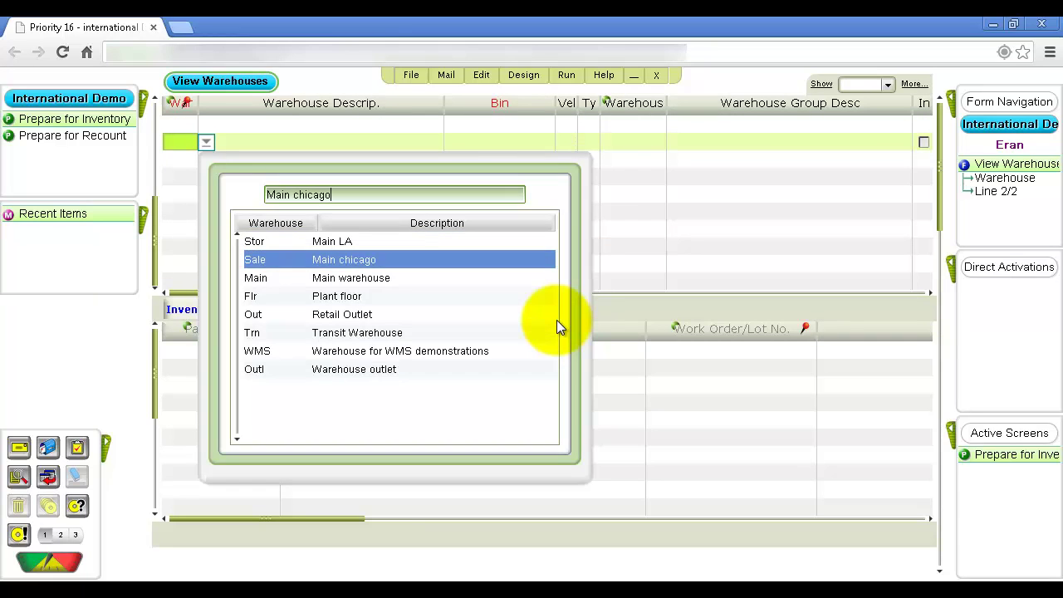
pyautogui.press('Return')
pyautogui.press('F11')
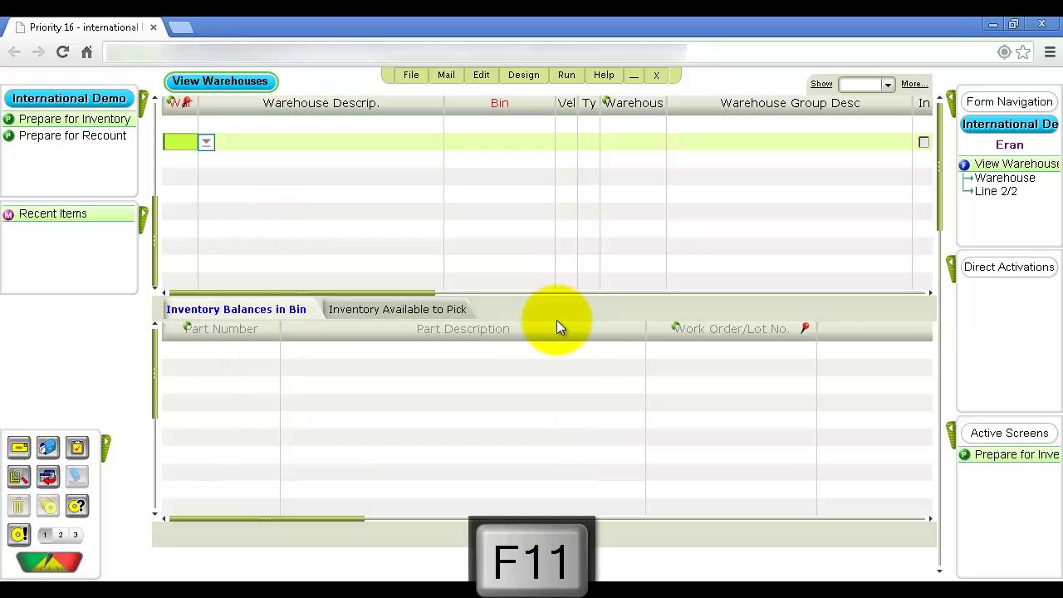
pyautogui.press('F6')
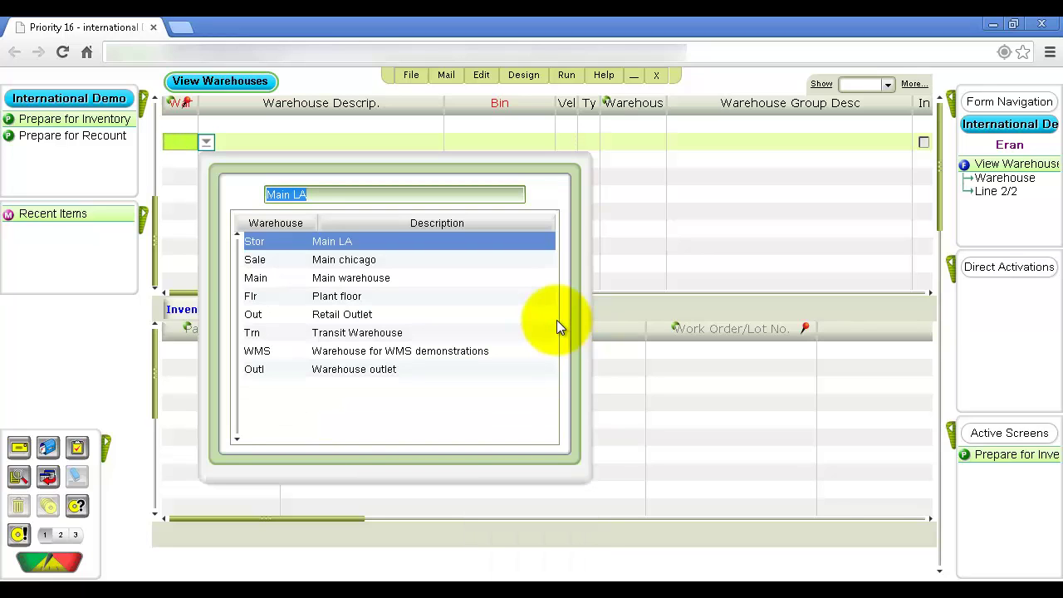
pyautogui.press('Down')
pyautogui.press('Down')
pyautogui.press('Return')
pyautogui.press('Return')
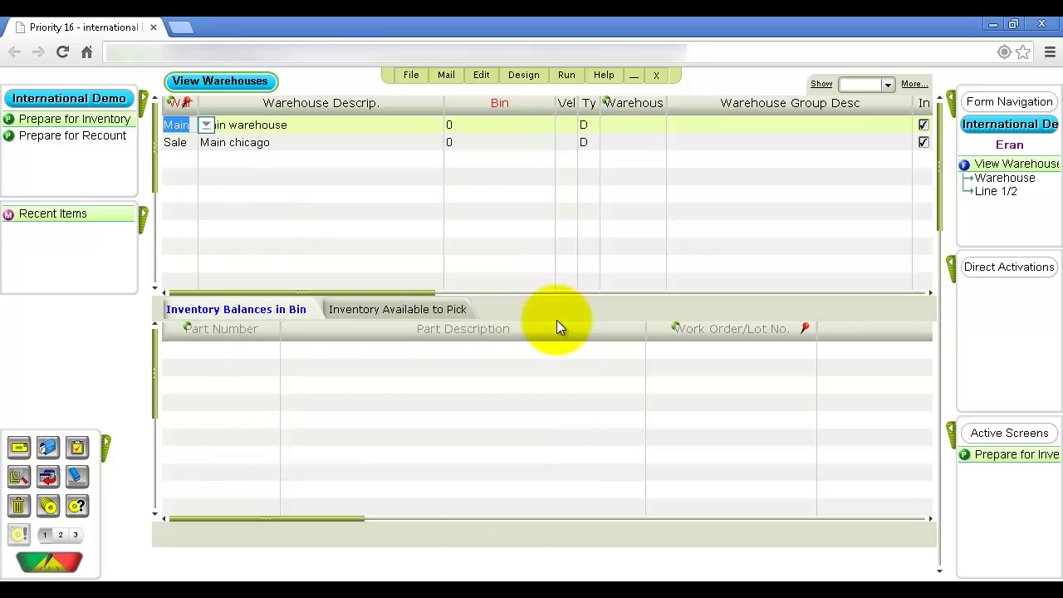
pyautogui.press('Escape')
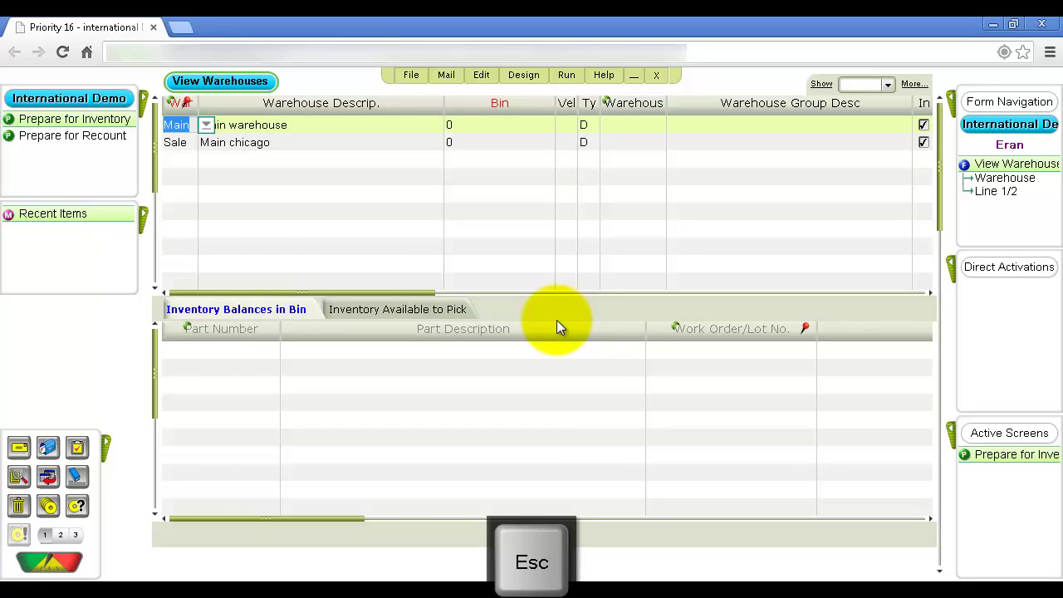
pyautogui.press('Return')
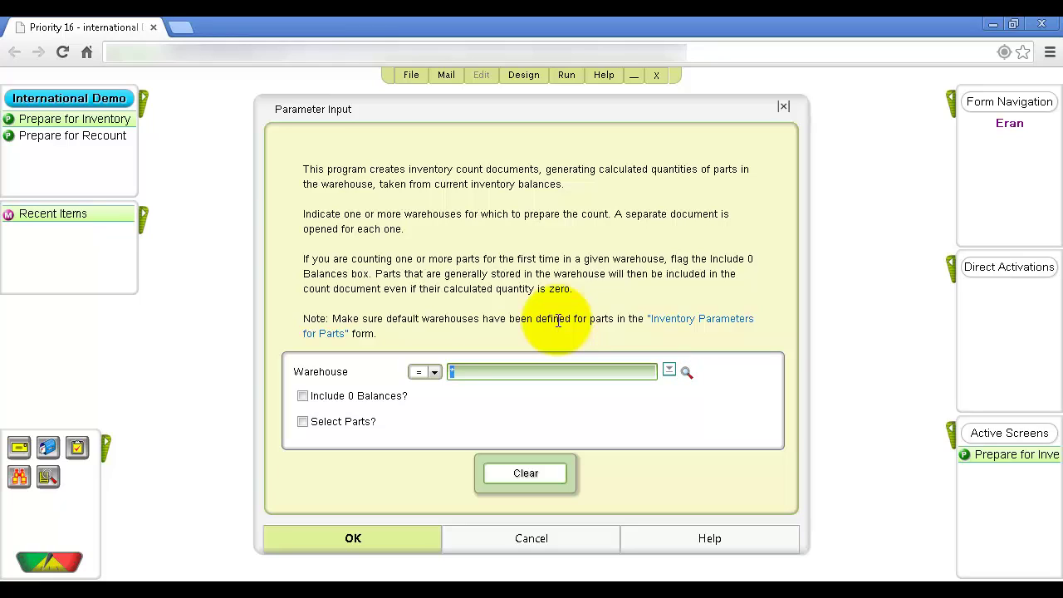
# Enable Include 0 Balances? and Select Parts?, skip choosing parts, and run the count for all parts.
pyautogui.click(302, 397)
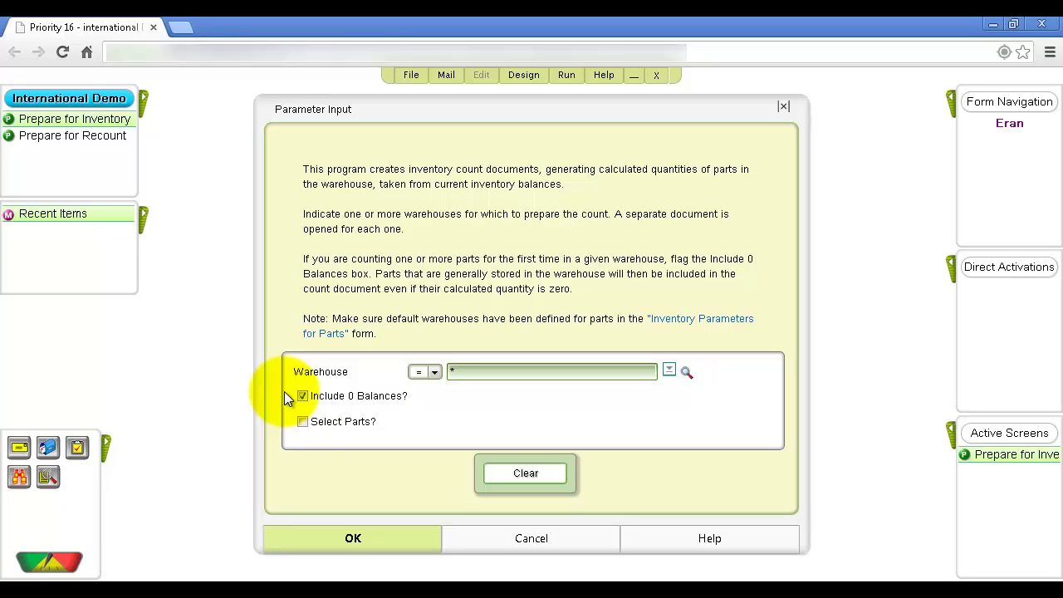
pyautogui.click(302, 420)
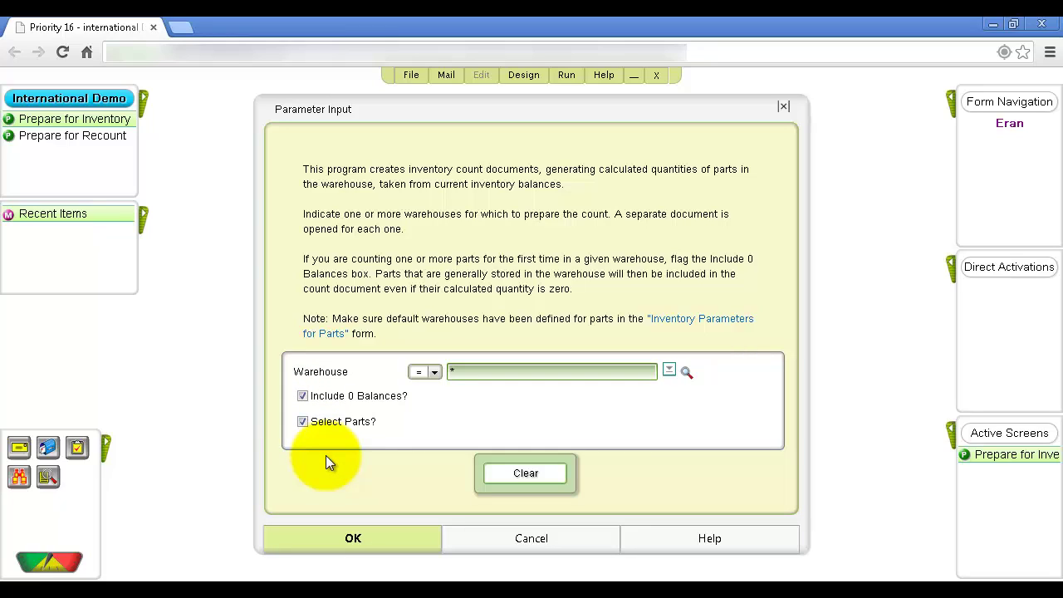
pyautogui.click(351, 536)
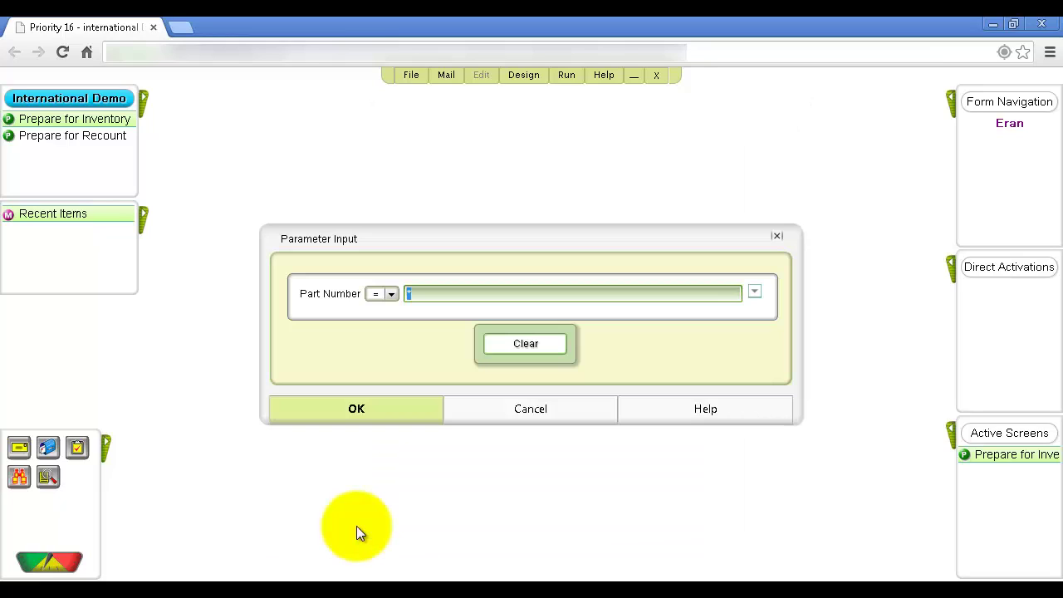
pyautogui.press('F6')
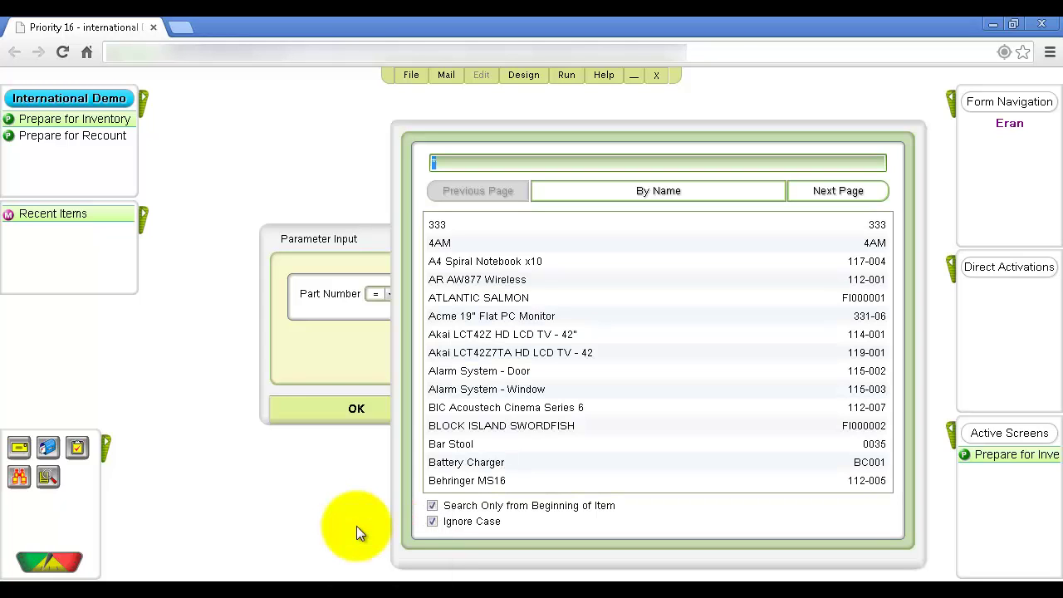
pyautogui.click(357, 525)
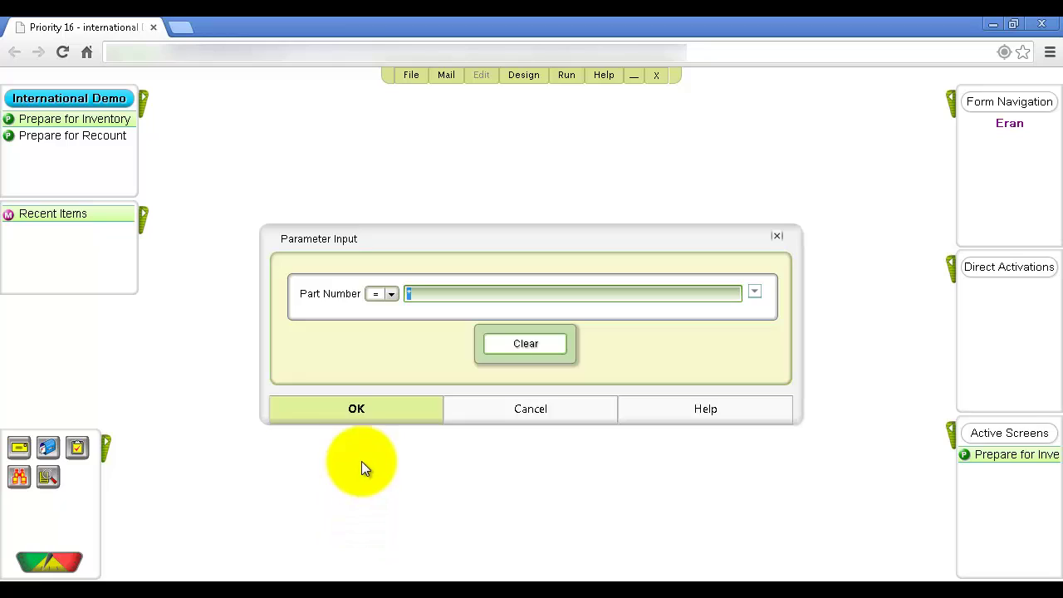
pyautogui.click(359, 415)
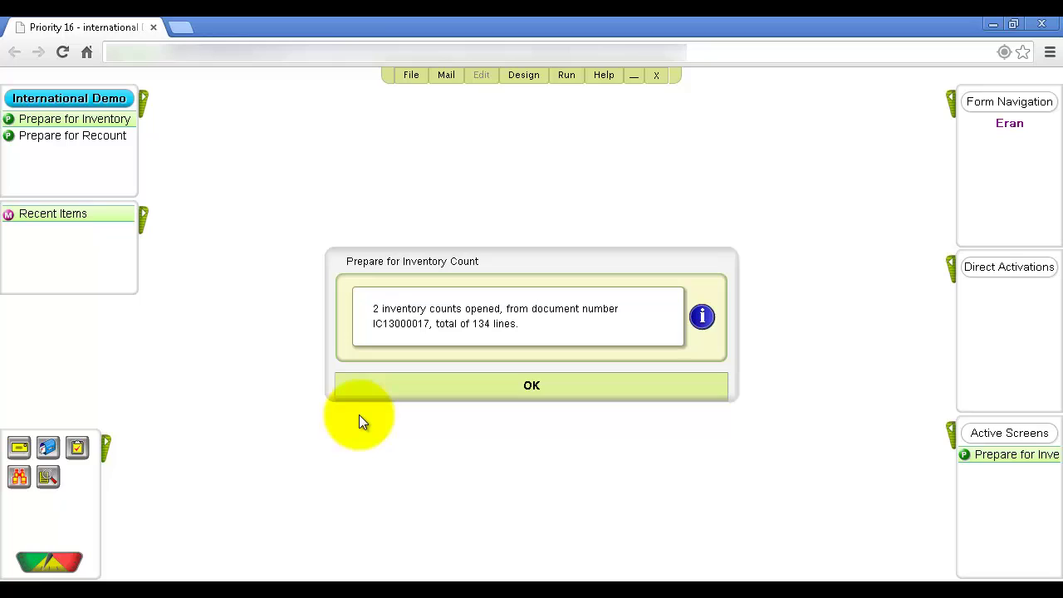
# Retrieve draft counts IC13000017 and IC13000018 in Inventory Count and view their itemized calculated quantities.
pyautogui.click(378, 396)
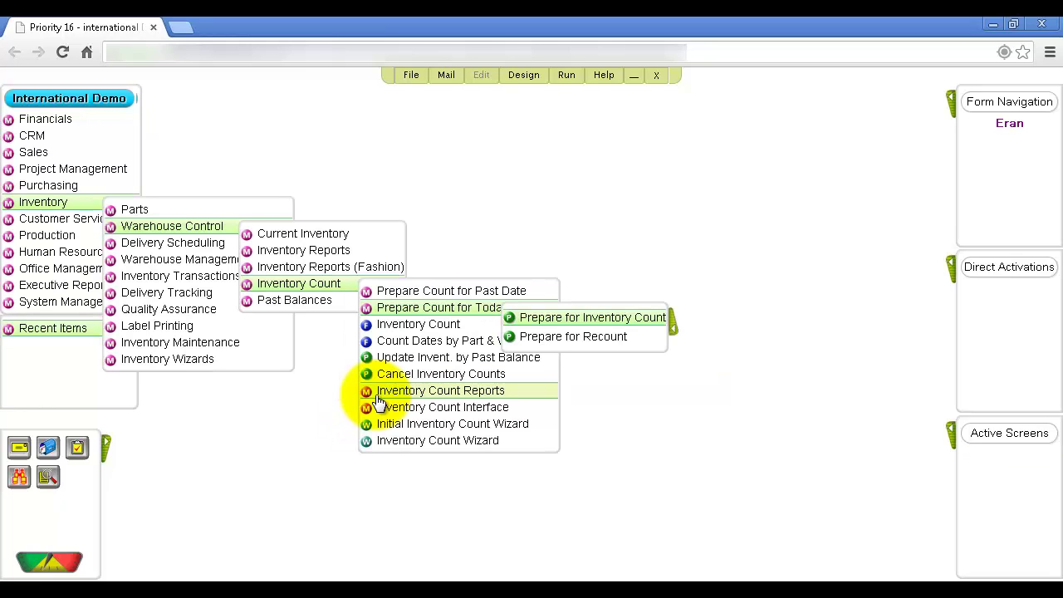
pyautogui.click(401, 327)
pyautogui.press('F11')
pyautogui.press('Return')
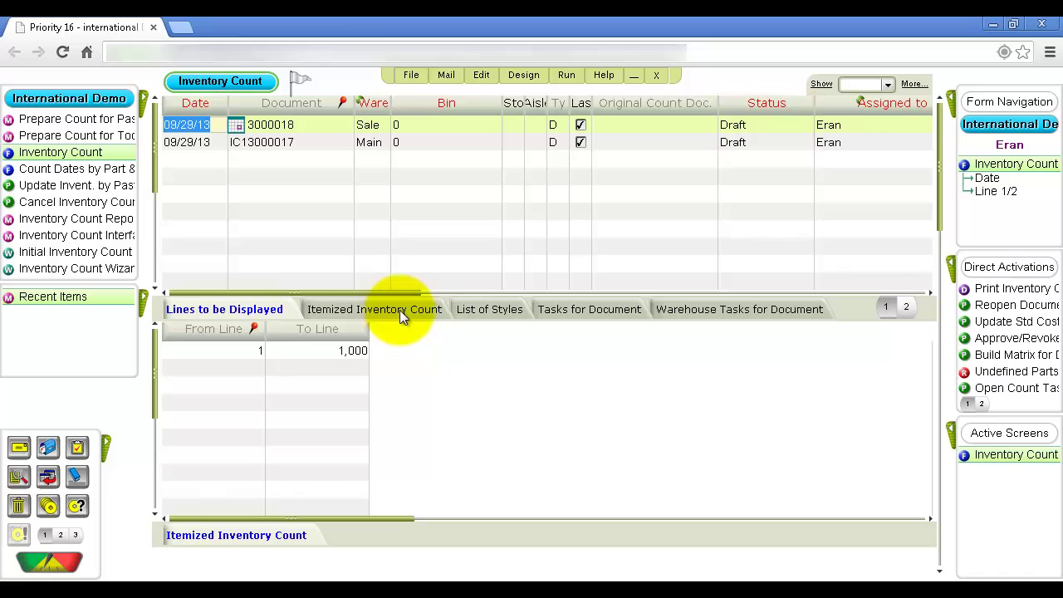
pyautogui.click(399, 311)
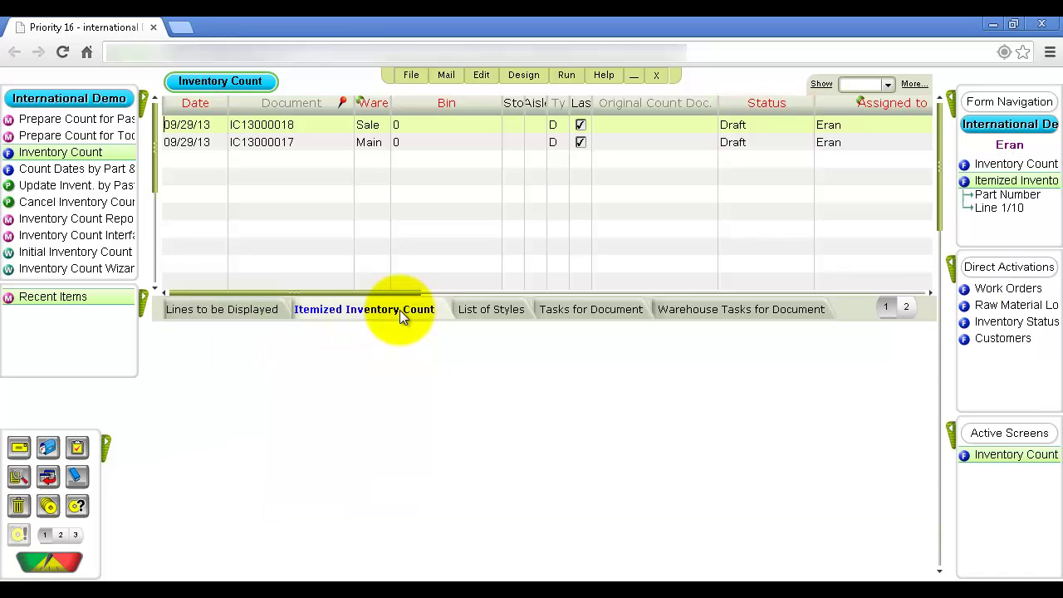
pyautogui.press('Tab')
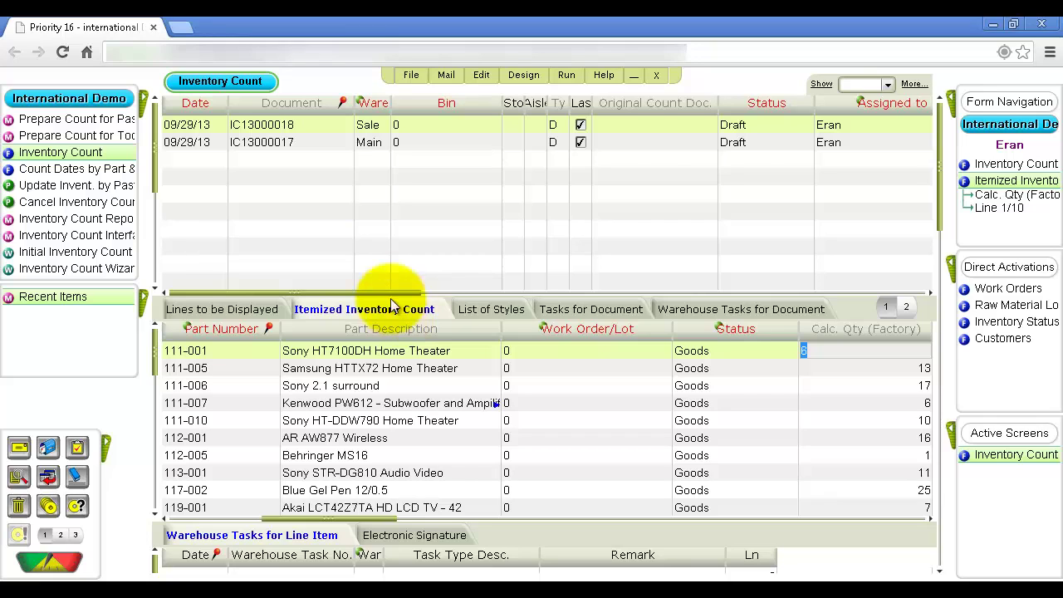
# Open the Print Inventory Count Form report from the main menu.
pyautogui.click(146, 100)
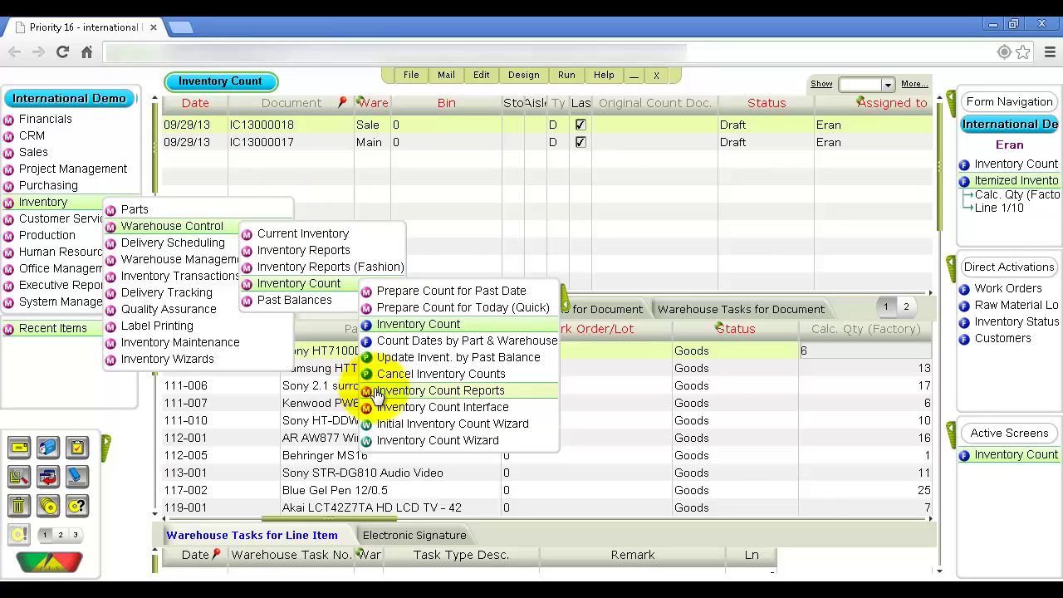
pyautogui.moveTo(376, 396)
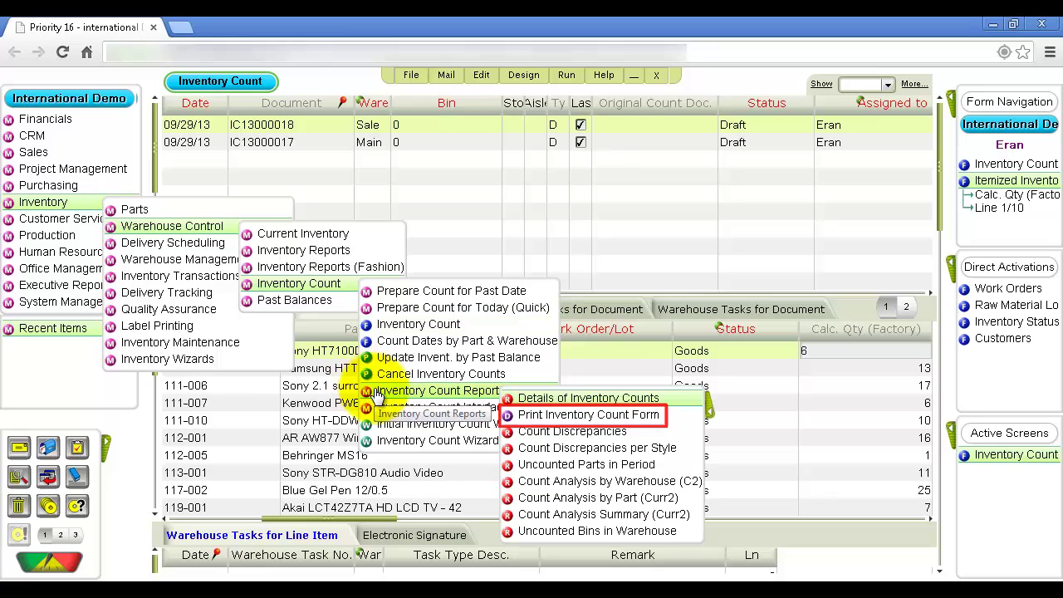
pyautogui.click(528, 415)
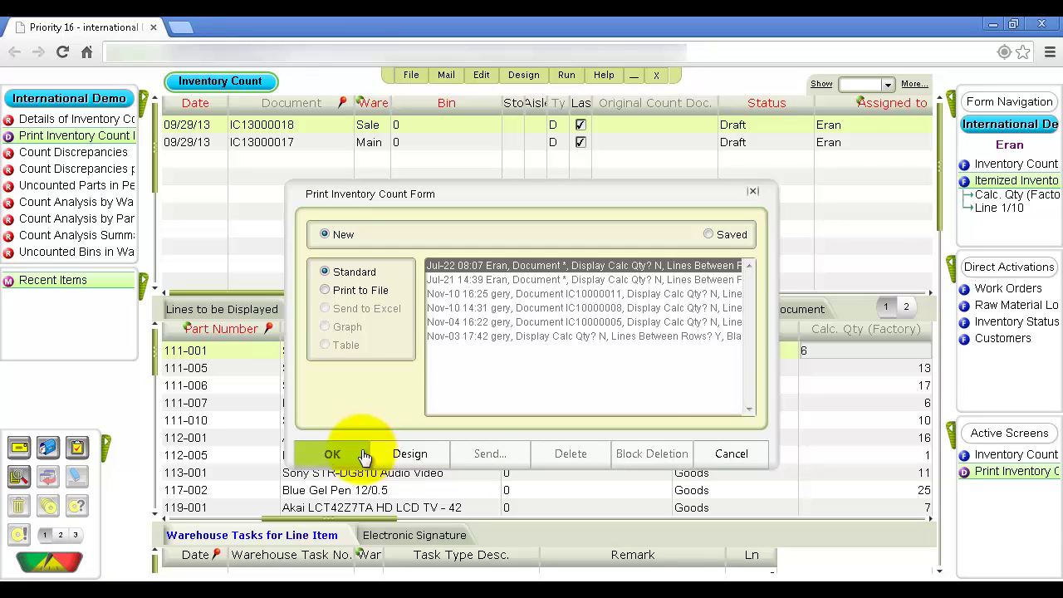
pyautogui.click(364, 455)
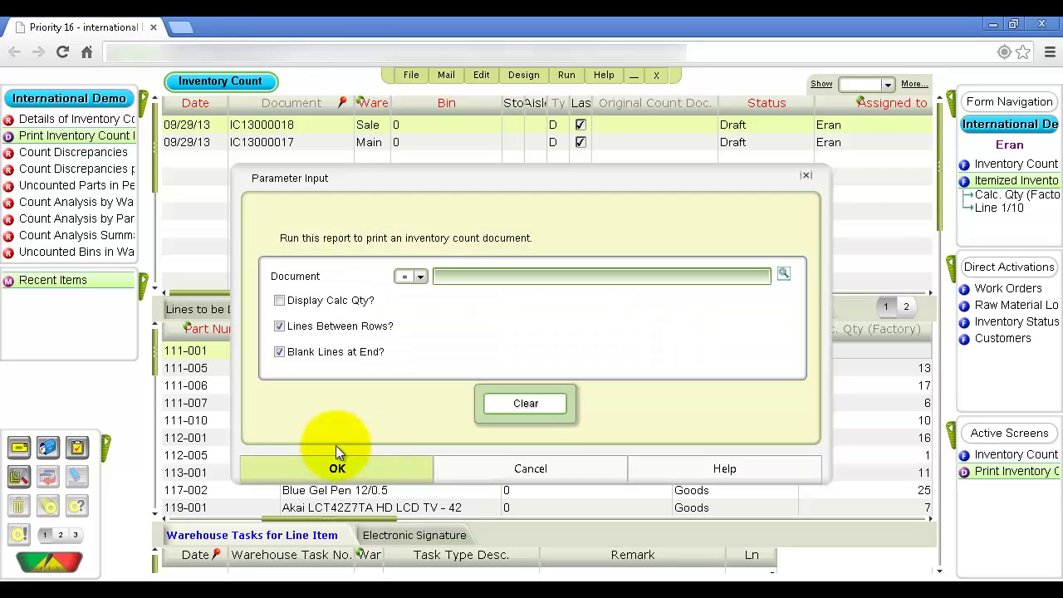
pyautogui.click(454, 278)
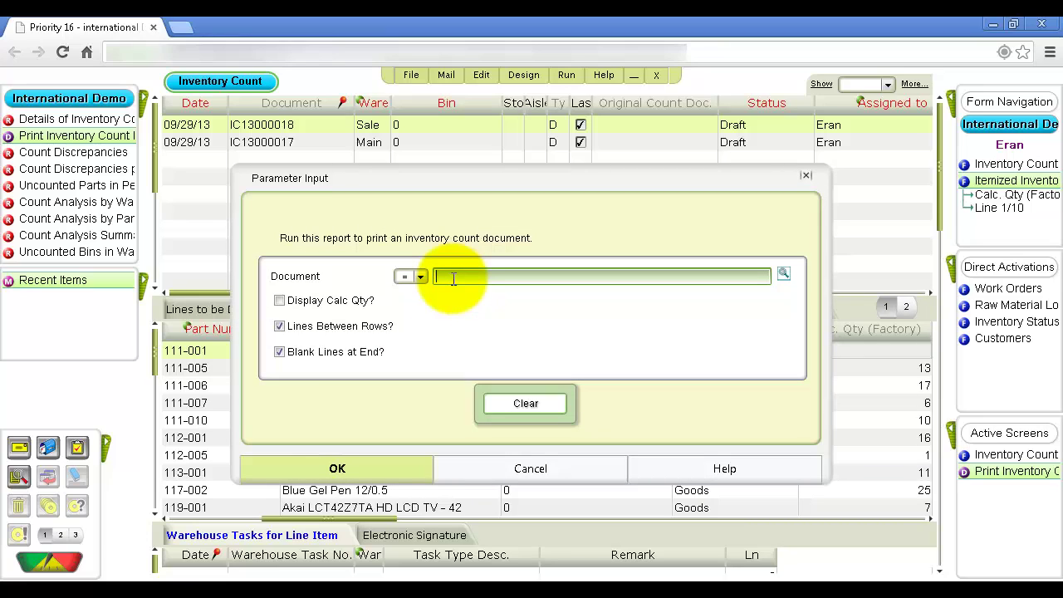
# Look up the inventory count documents for the report, then exit without saving changes.
pyautogui.press('F6')
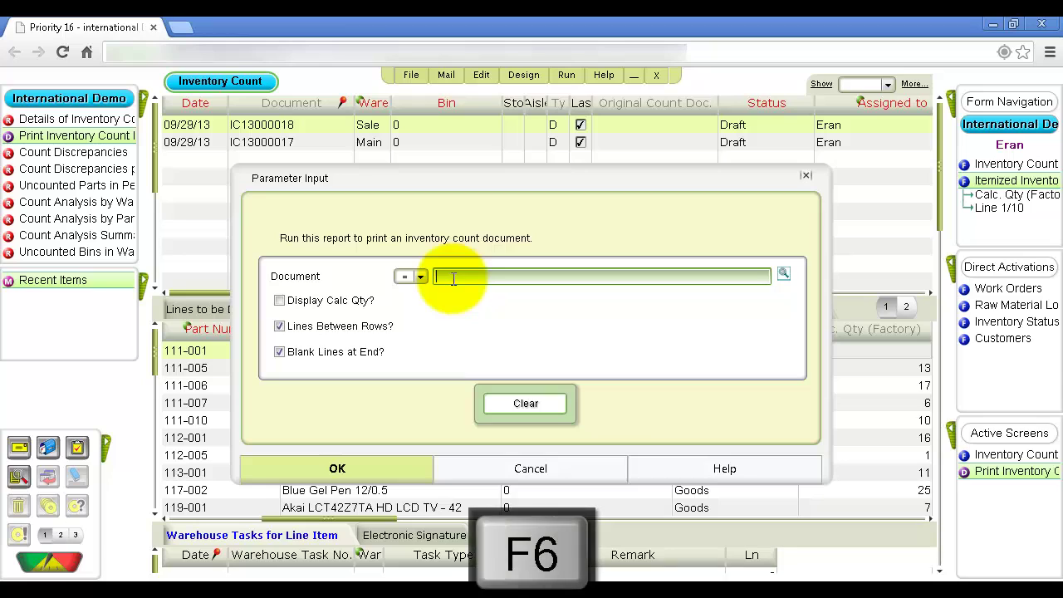
pyautogui.press('F11')
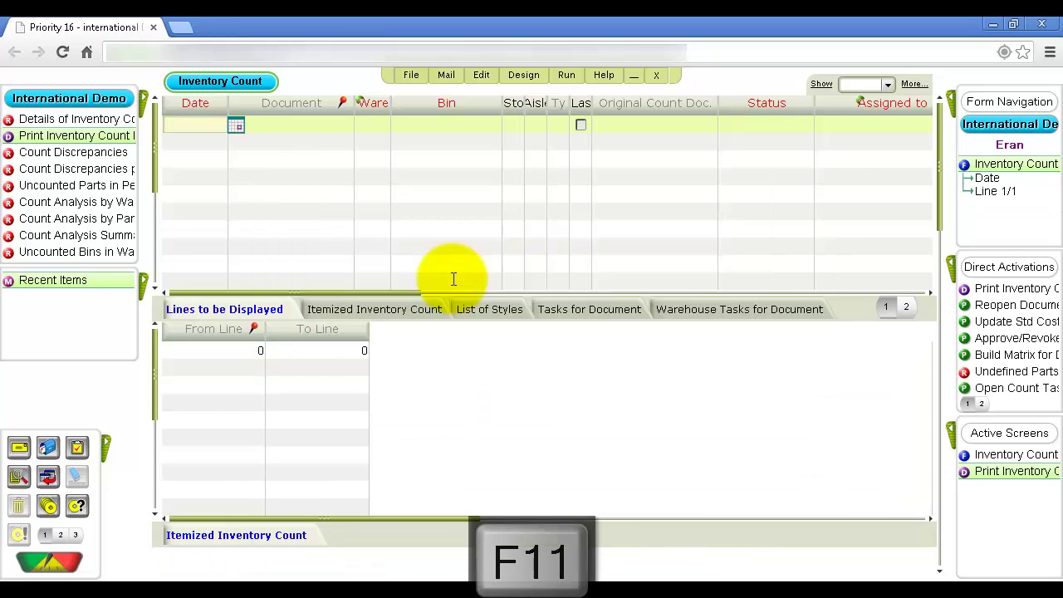
pyautogui.press('Return')
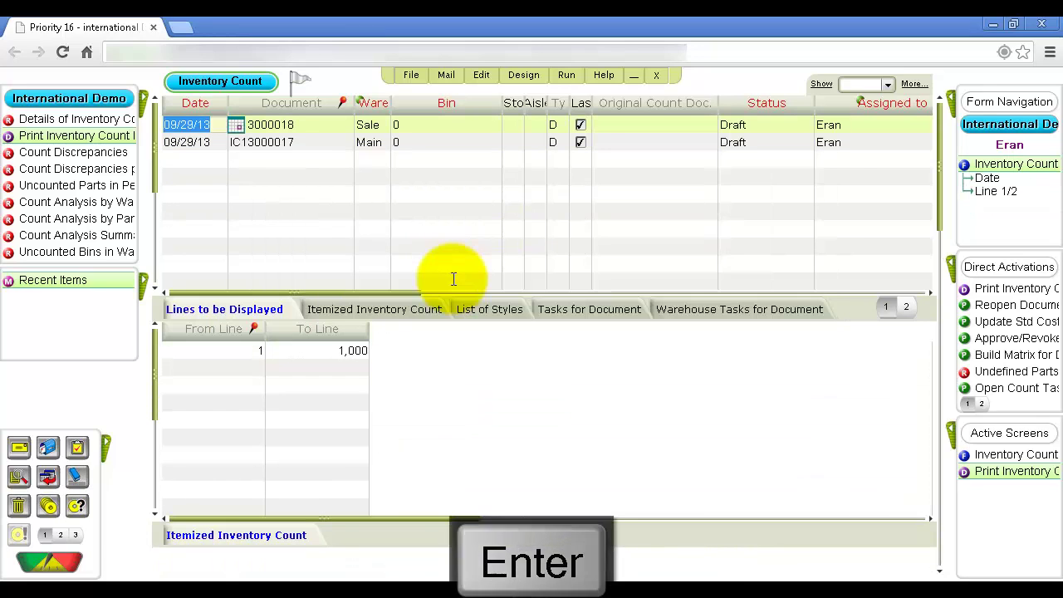
pyautogui.press('Escape')
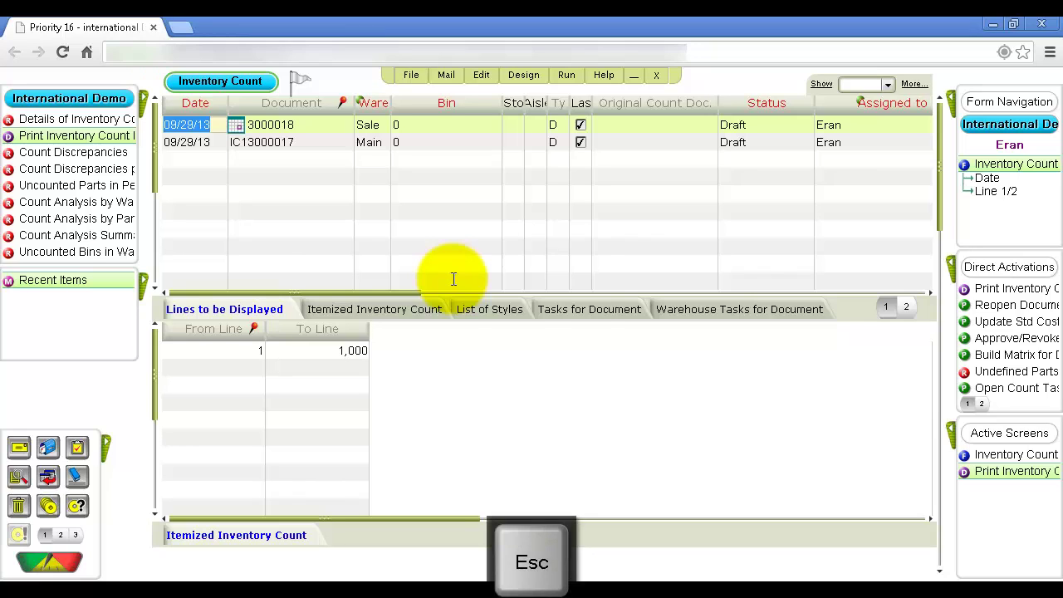
pyautogui.press('Return')
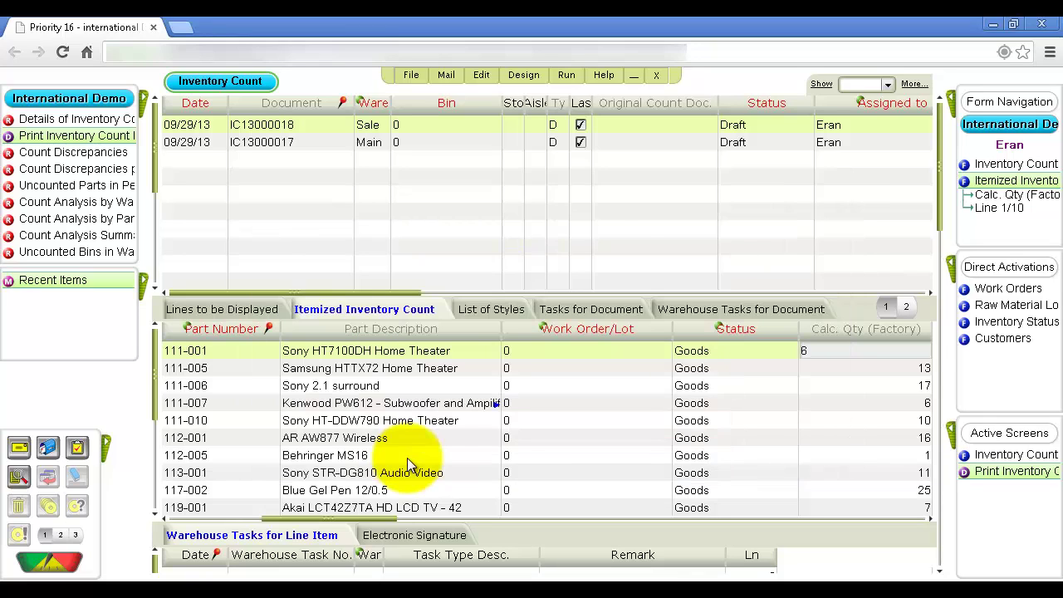
# Print the count form for IC13000017, review its parts and bar codes, and return to Priority.
pyautogui.click(454, 452)
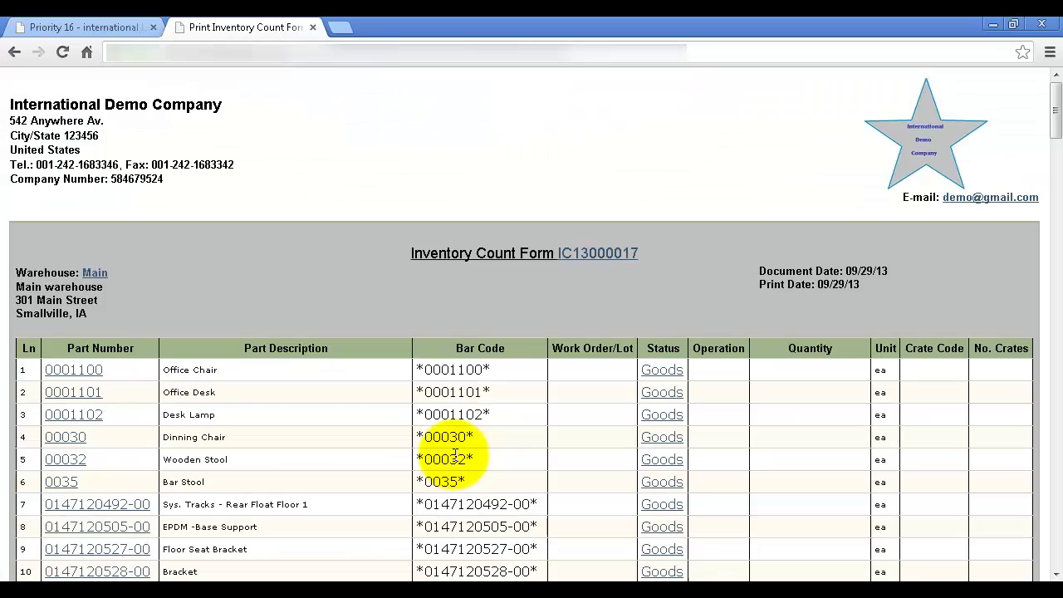
pyautogui.scroll(-2, 455, 453)
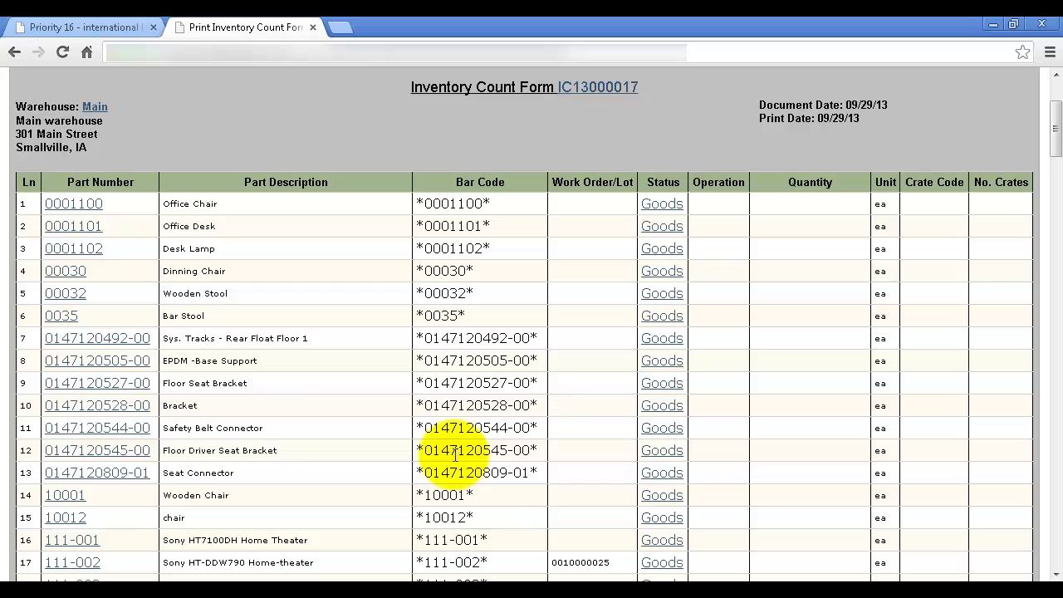
pyautogui.hotkey('ctrl', 'Tab')
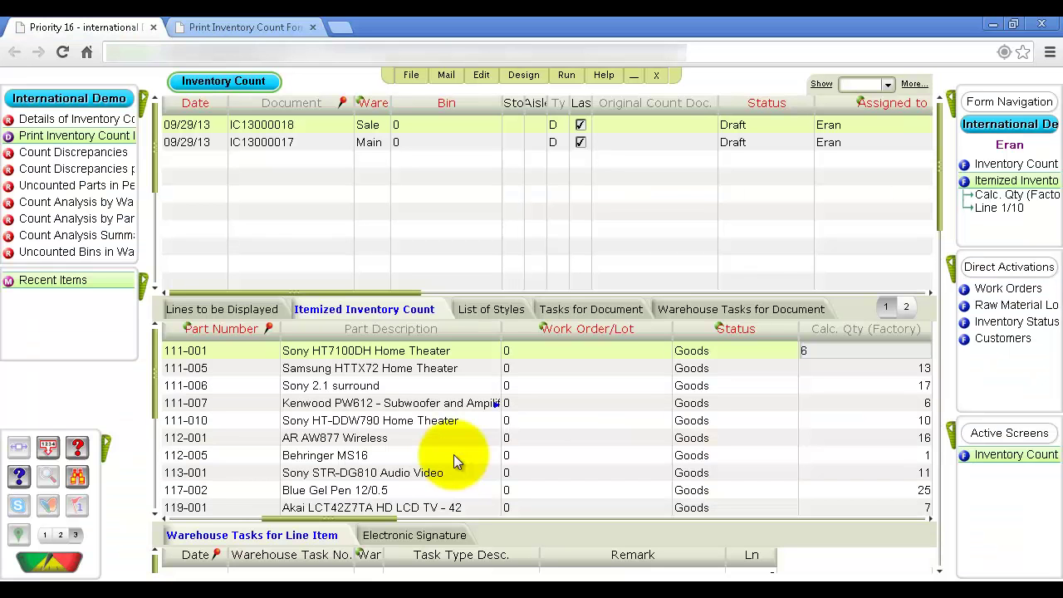
# Move to the Counted Qty (Fact.) column in count IC13000018's itemized lines.
pyautogui.click(406, 313)
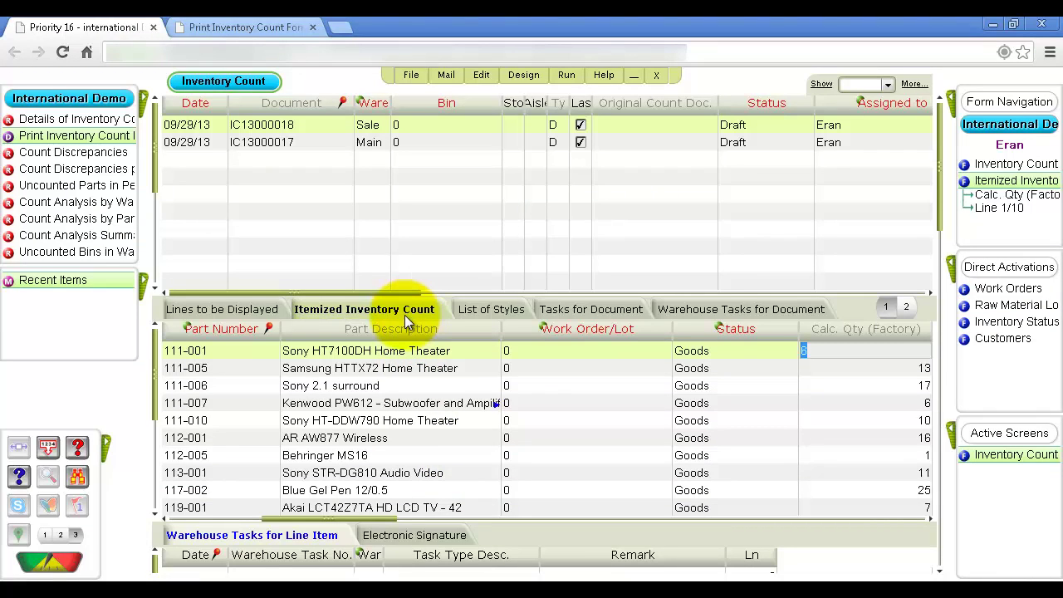
pyautogui.press('Tab')
pyautogui.press('Tab')
pyautogui.press('Tab')
pyautogui.press('Tab')
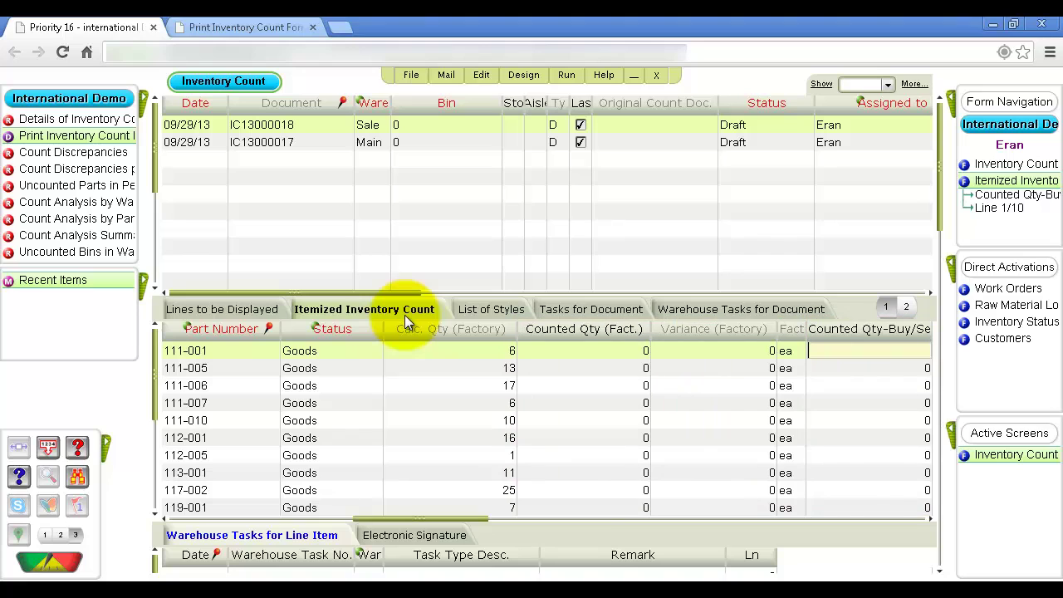
pyautogui.press('Tab')
pyautogui.press('Tab')
pyautogui.press('Tab')
pyautogui.press('Tab')
pyautogui.press('Tab')
pyautogui.press('Tab')
pyautogui.press('Tab')
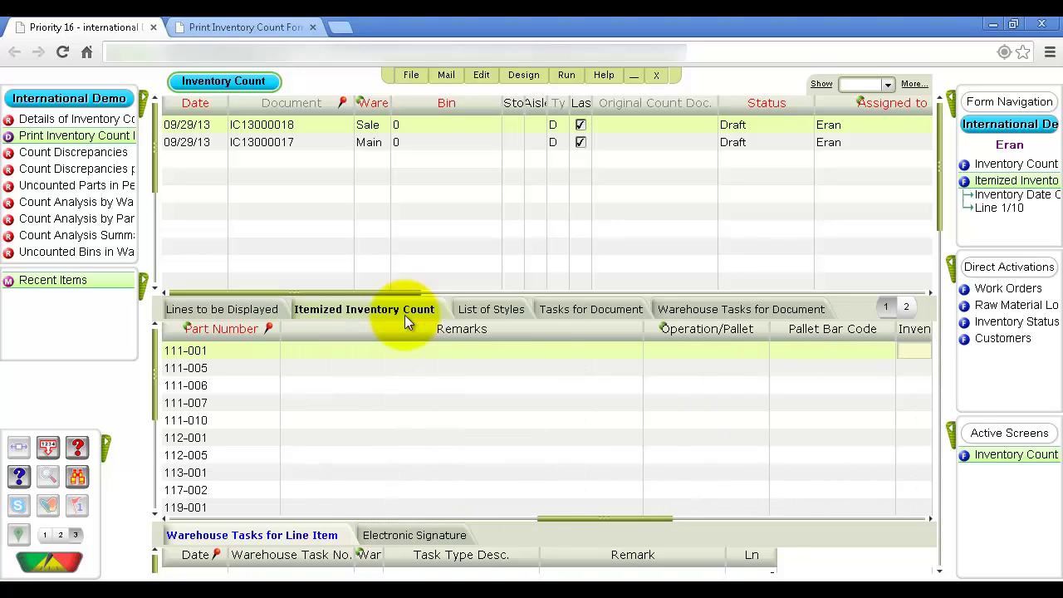
pyautogui.press('Tab')
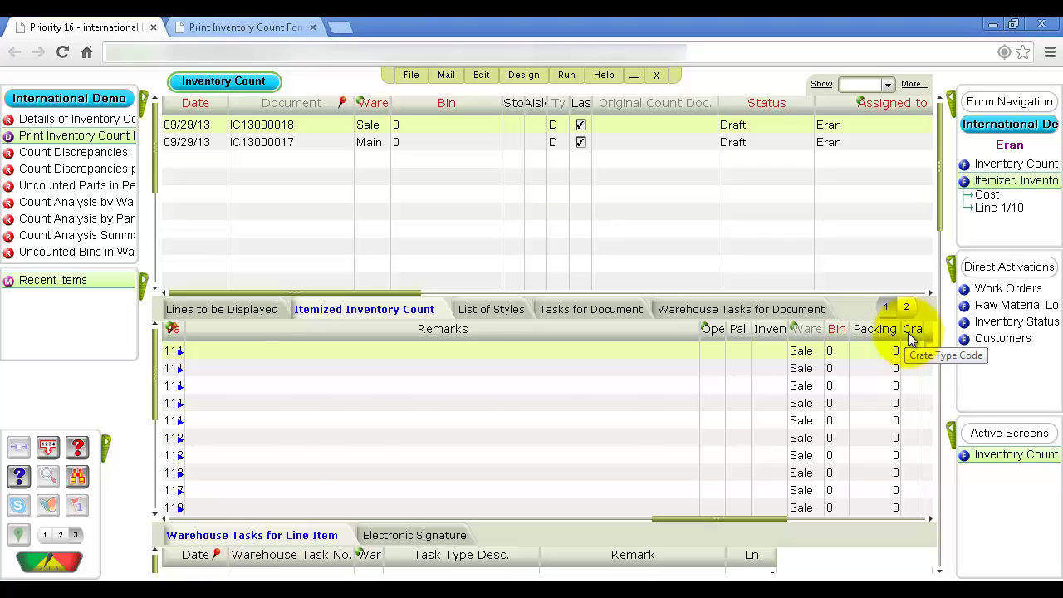
pyautogui.press('Tab')
# Enter counted quantities 6, 14, 19 and 3 for the first four parts and save.
pyautogui.write('6')
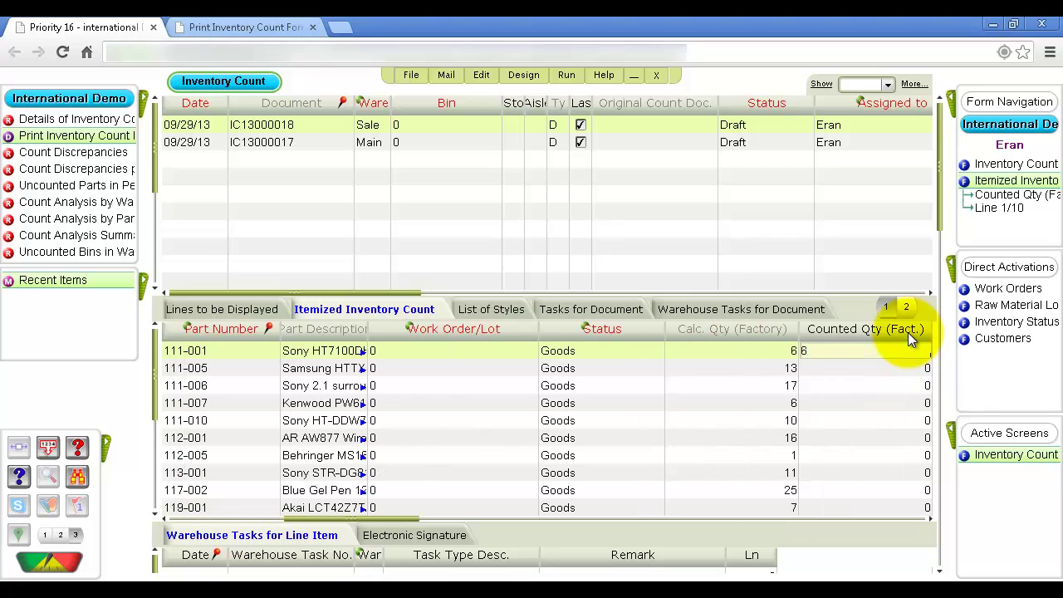
pyautogui.press('Down')
pyautogui.write('14')
pyautogui.press('Down')
pyautogui.write('19')
pyautogui.press('Down')
pyautogui.write('3')
pyautogui.press('Down')
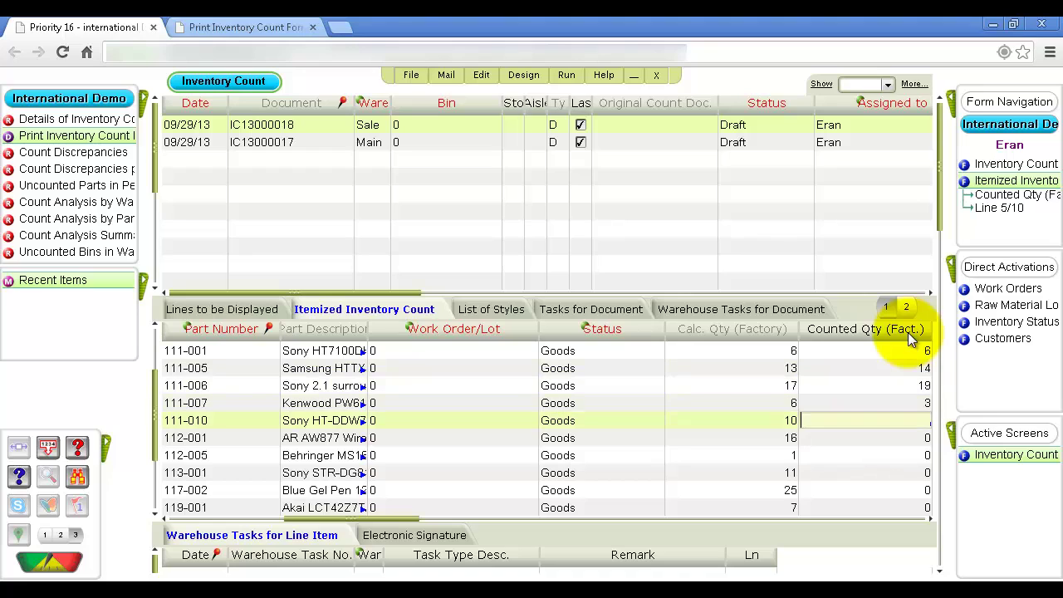
pyautogui.press('Escape')
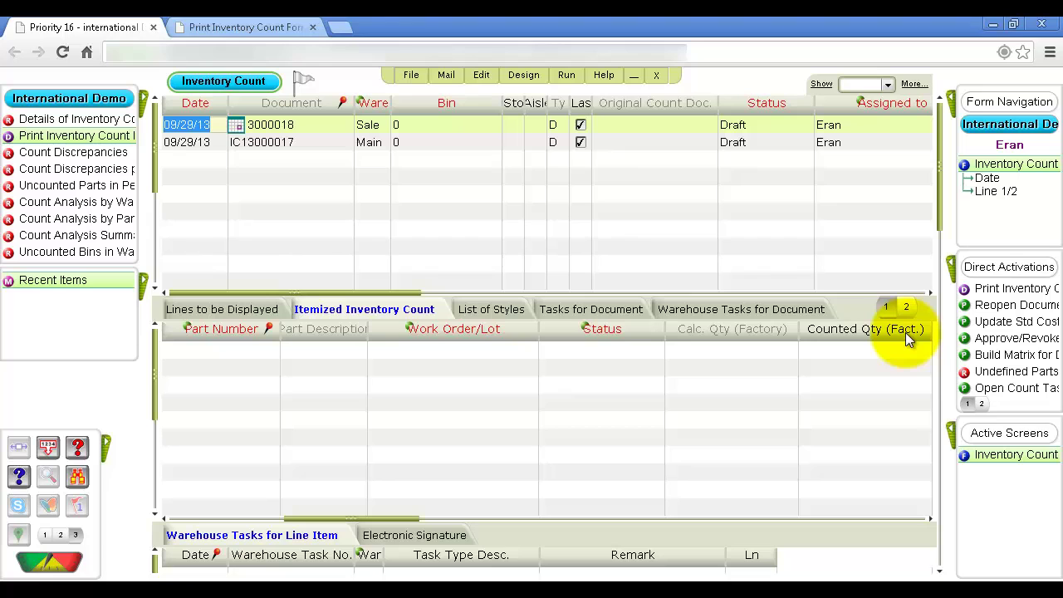
# Launch Prepare for Recount from the Prepare Count for Past Date menu.
pyautogui.click(149, 104)
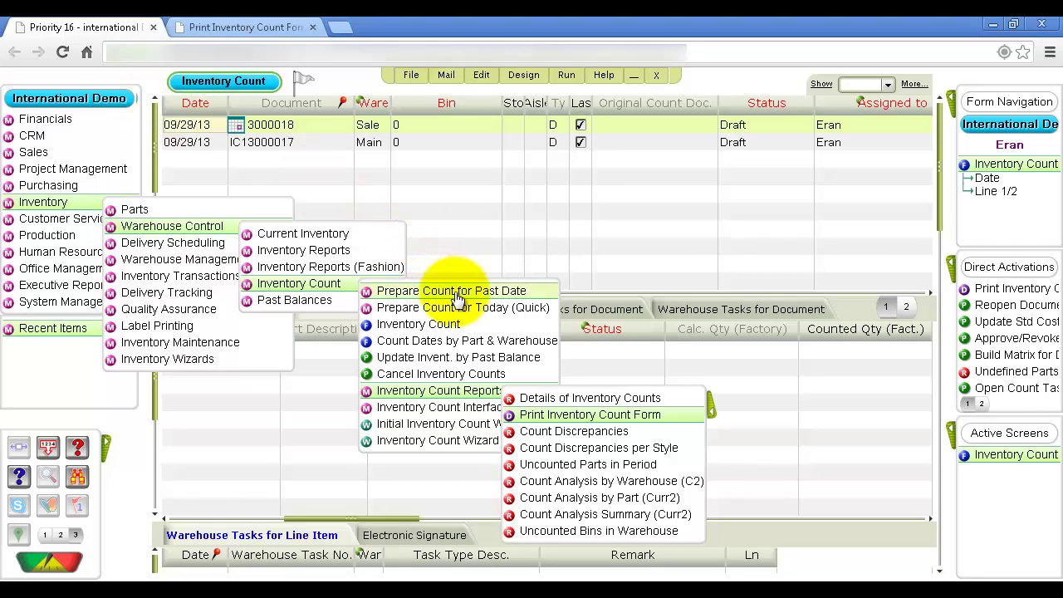
pyautogui.moveTo(456, 297)
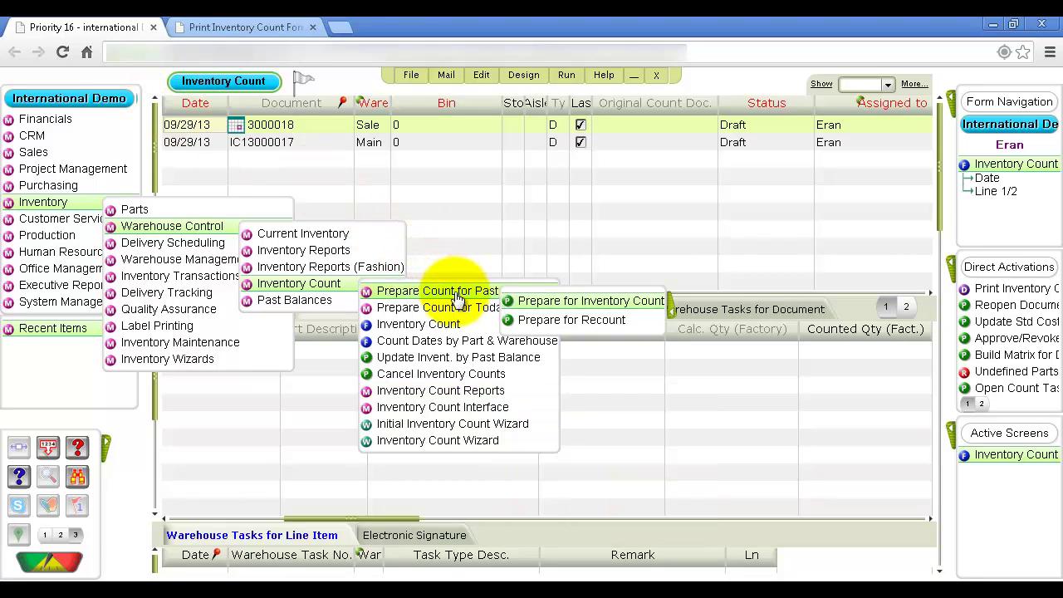
pyautogui.click(551, 323)
# Browse the original count documents, then discard the lookup, leaving Original Count Doc as *.
pyautogui.press('F6')
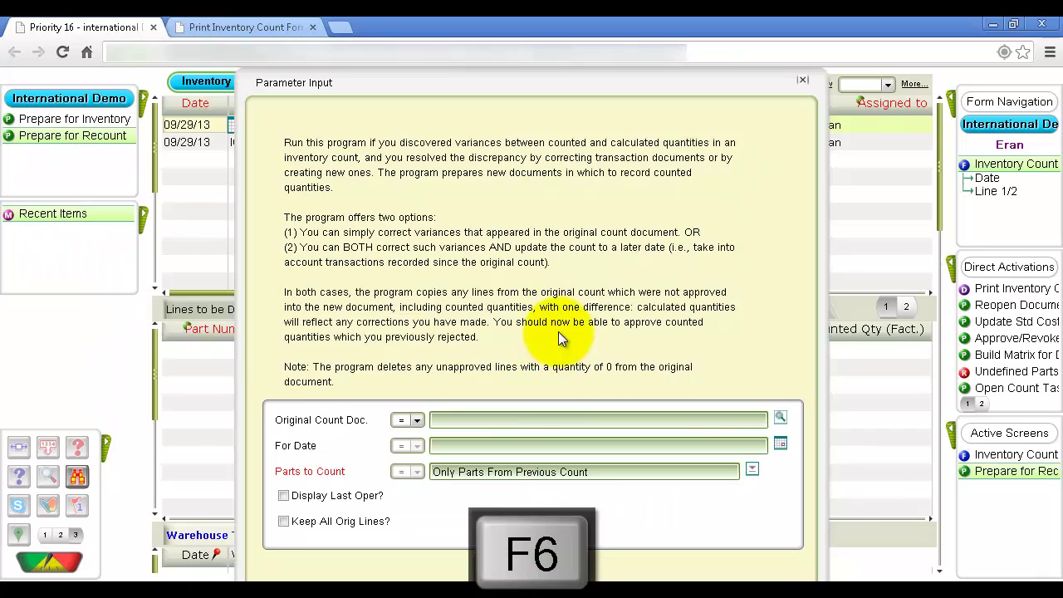
pyautogui.press('F11')
pyautogui.press('-')
pyautogui.press('Return')
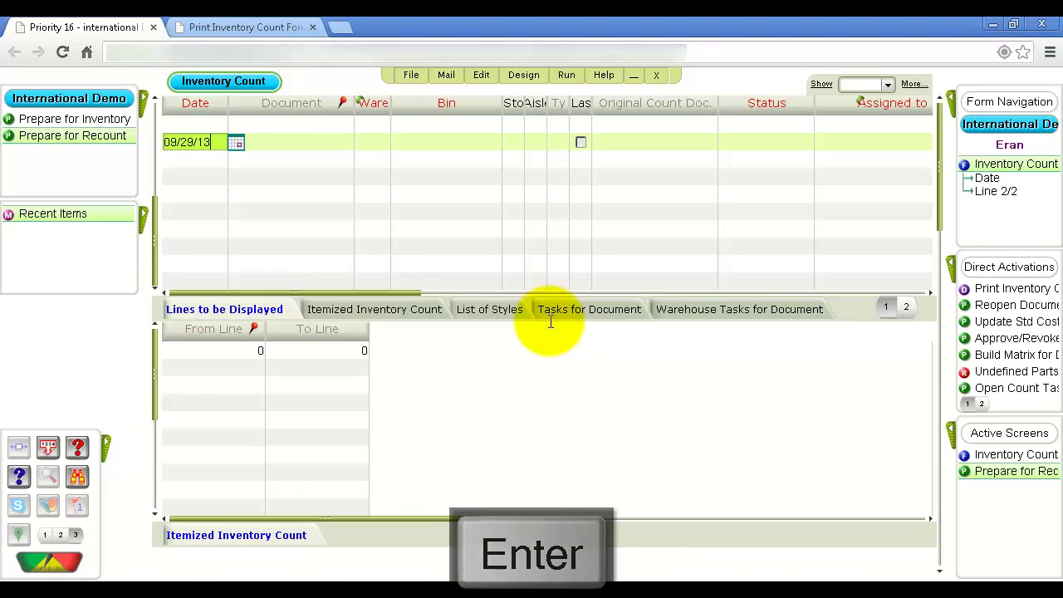
pyautogui.press('Escape')
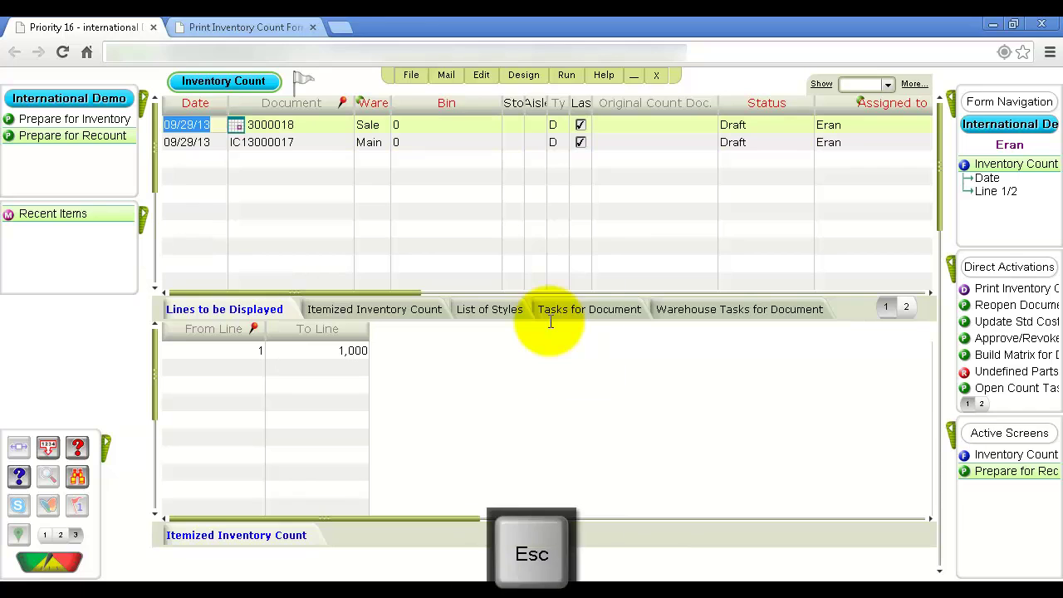
pyautogui.press('Return')
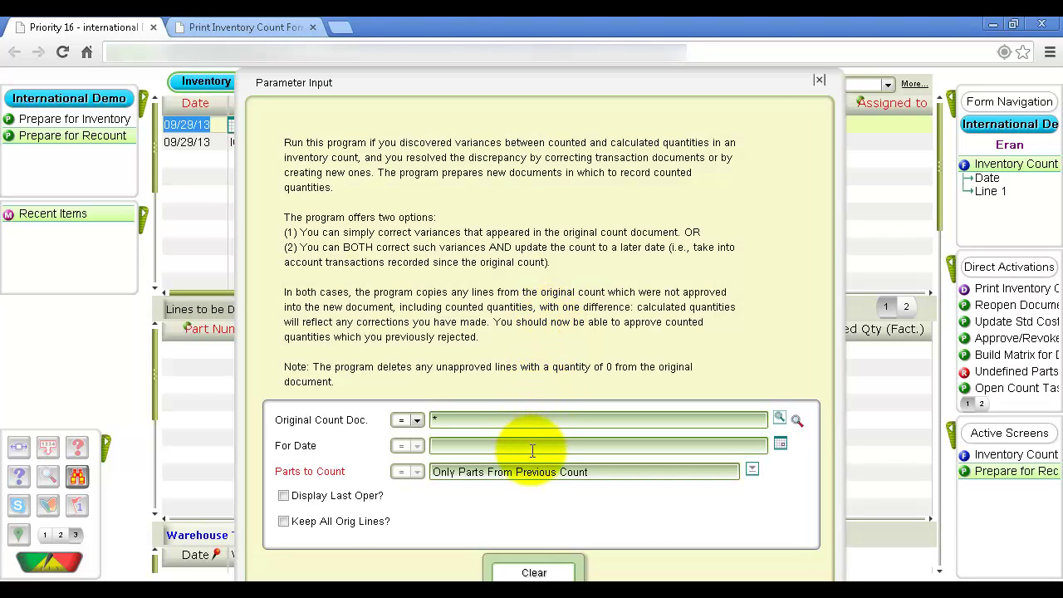
# Set For Date to 09/30/13 and run the recount, opening documents from IC13000019.
pyautogui.click(533, 449)
pyautogui.write('09/30/13')
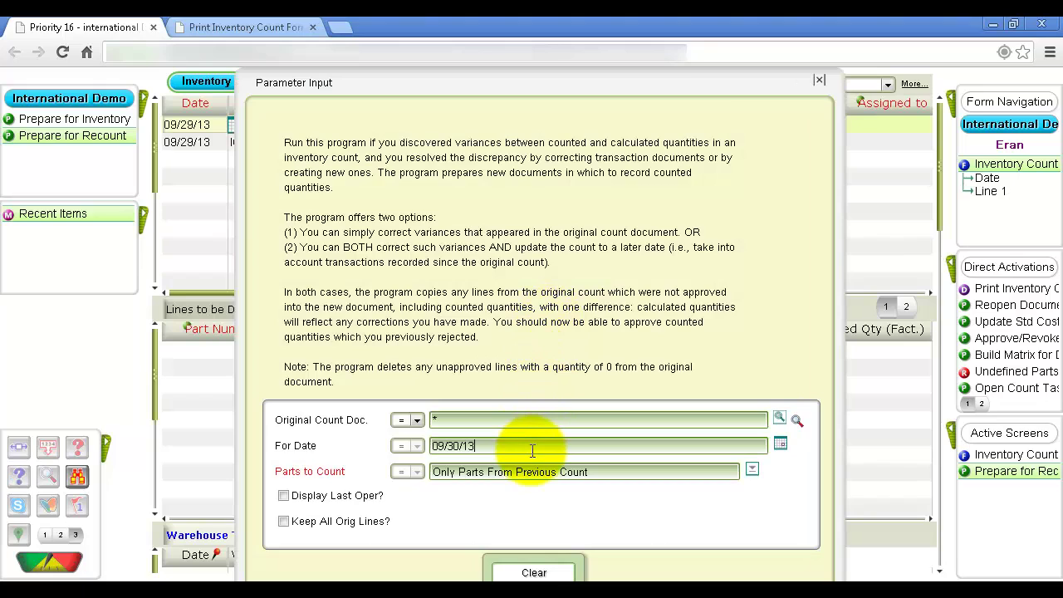
pyautogui.press('Return')
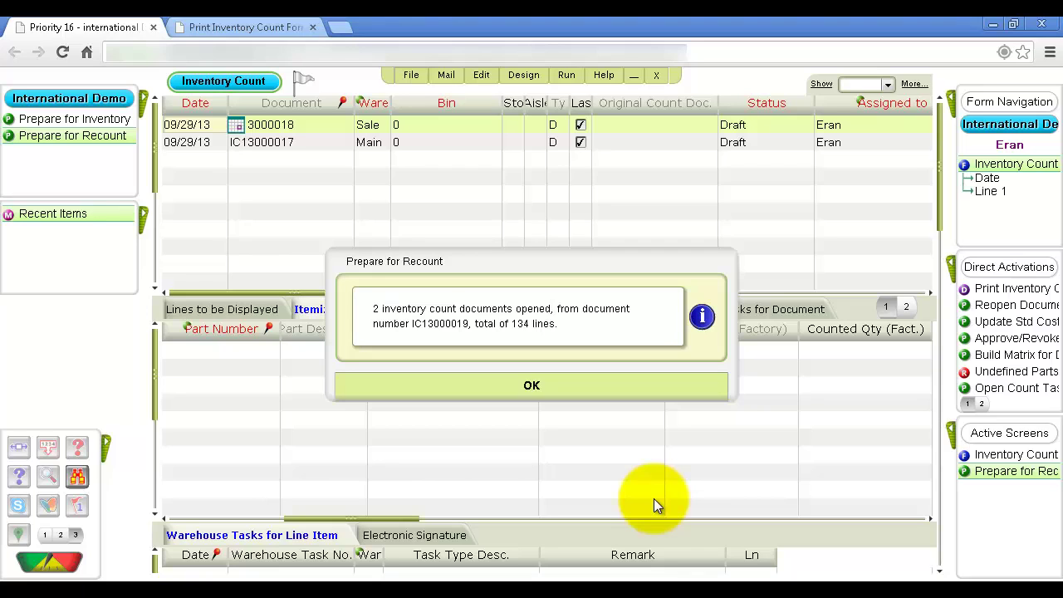
# Retrieve recount IC13000020 for original count IC13000018 and view its variances 0, 1, 2 and -3.
pyautogui.click(569, 394)
pyautogui.press('F11')
pyautogui.write('IC')
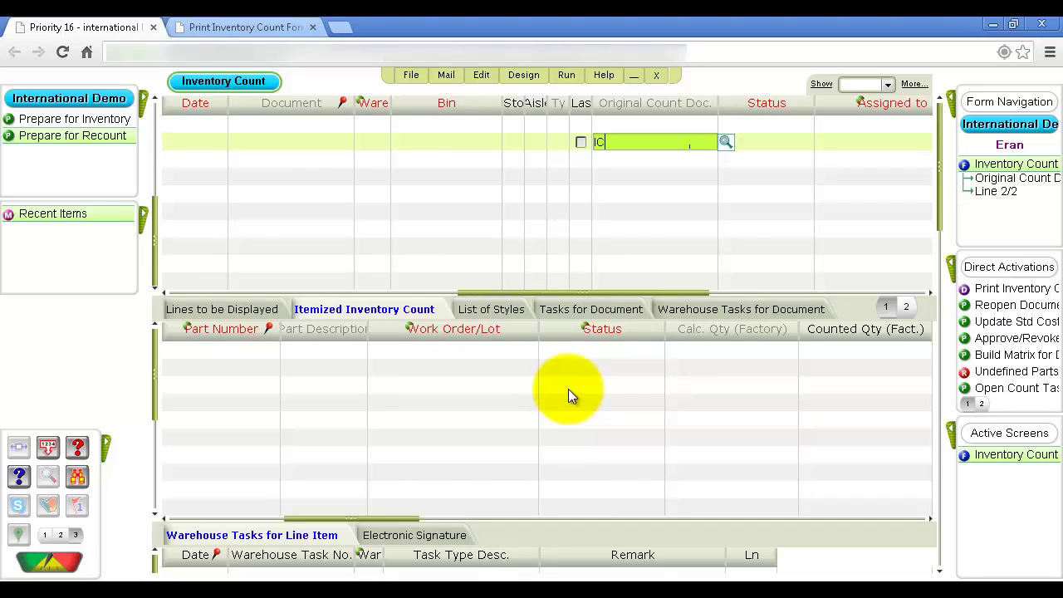
pyautogui.write('13000018')
pyautogui.press('Return')
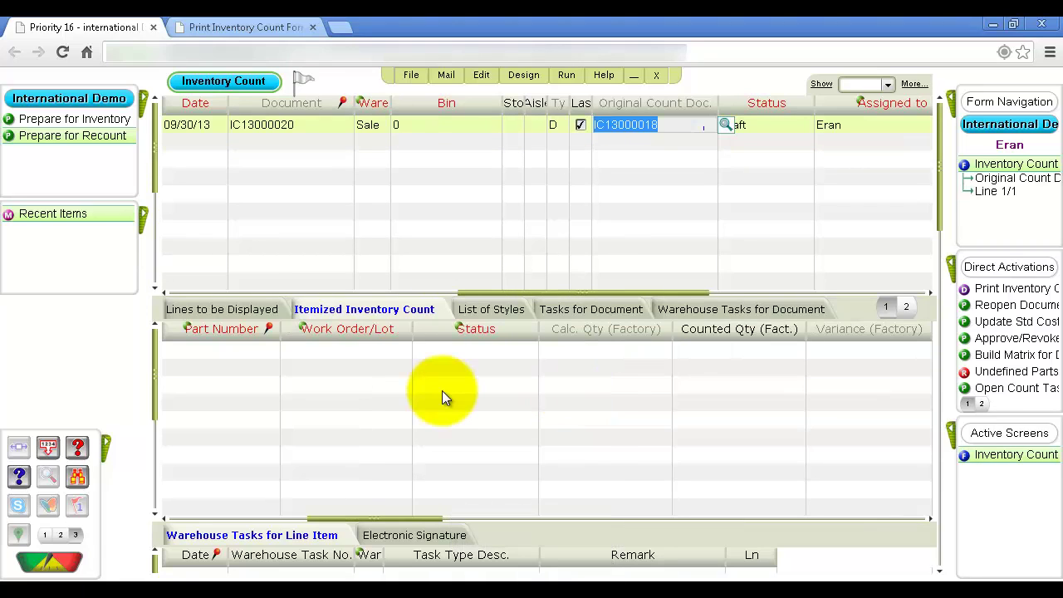
pyautogui.click(384, 314)
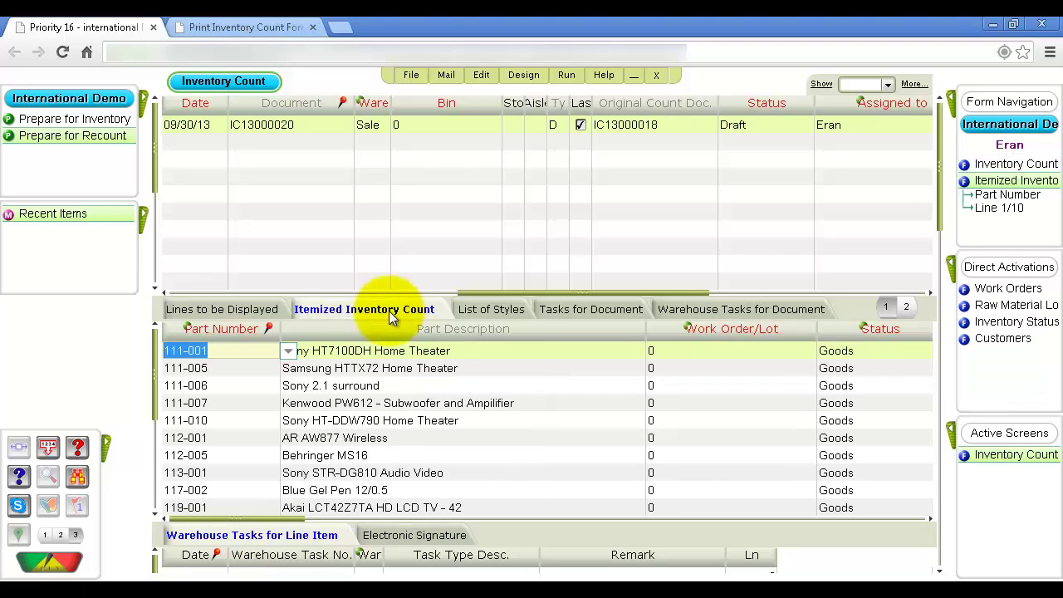
pyautogui.press('Tab')
pyautogui.press('Tab')
pyautogui.press('Tab')
pyautogui.press('Tab')
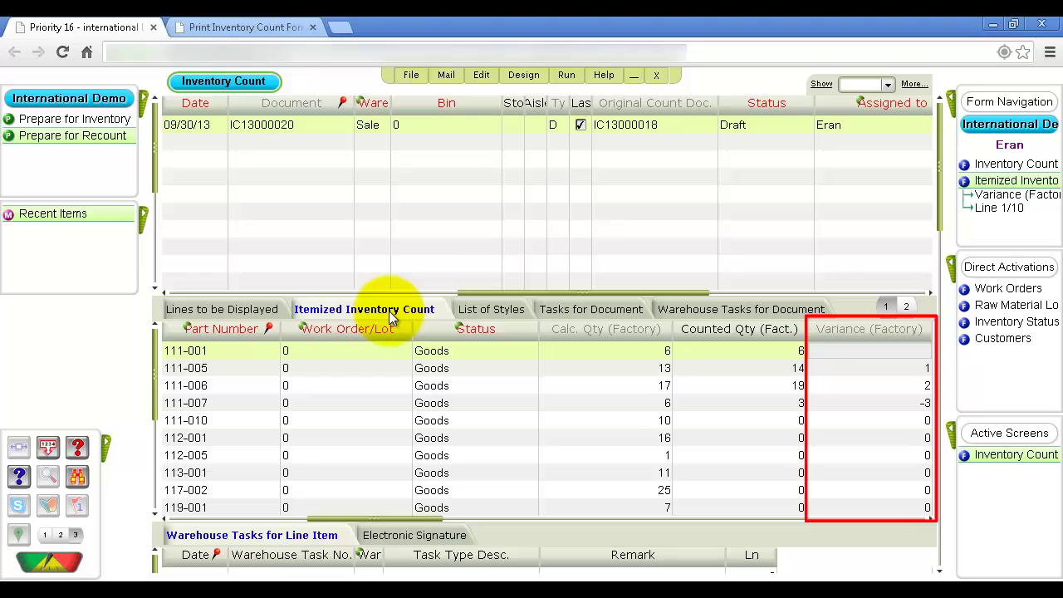
pyautogui.press('Tab')
pyautogui.press('Tab')
pyautogui.press('Tab')
pyautogui.press('Tab')
pyautogui.press('Tab')
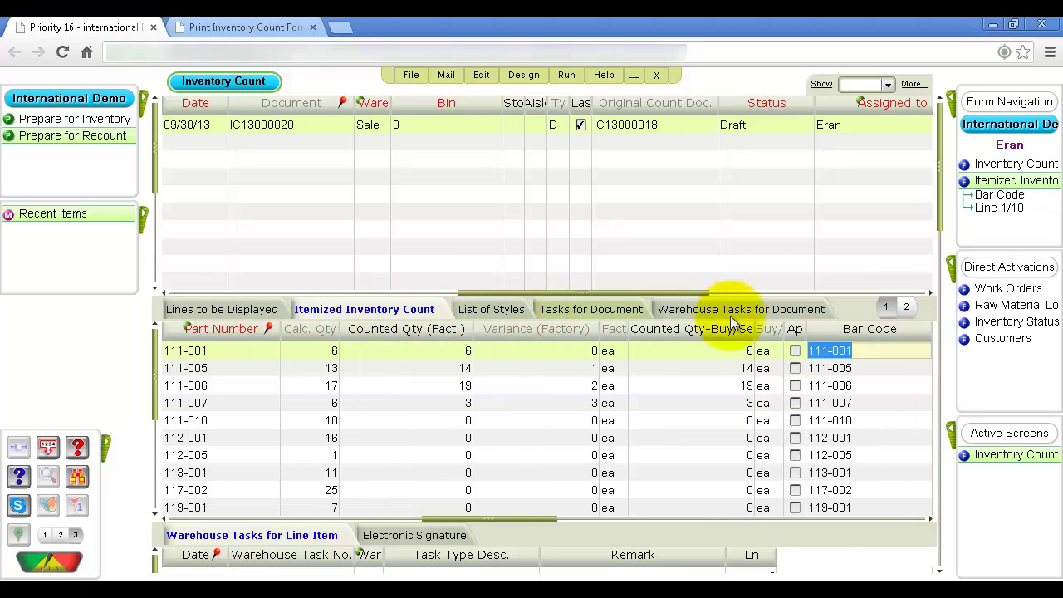
# Approve the counted quantity on line 111-001 of recount IC13000020, save, and show the Direct Activations list.
pyautogui.click(794, 352)
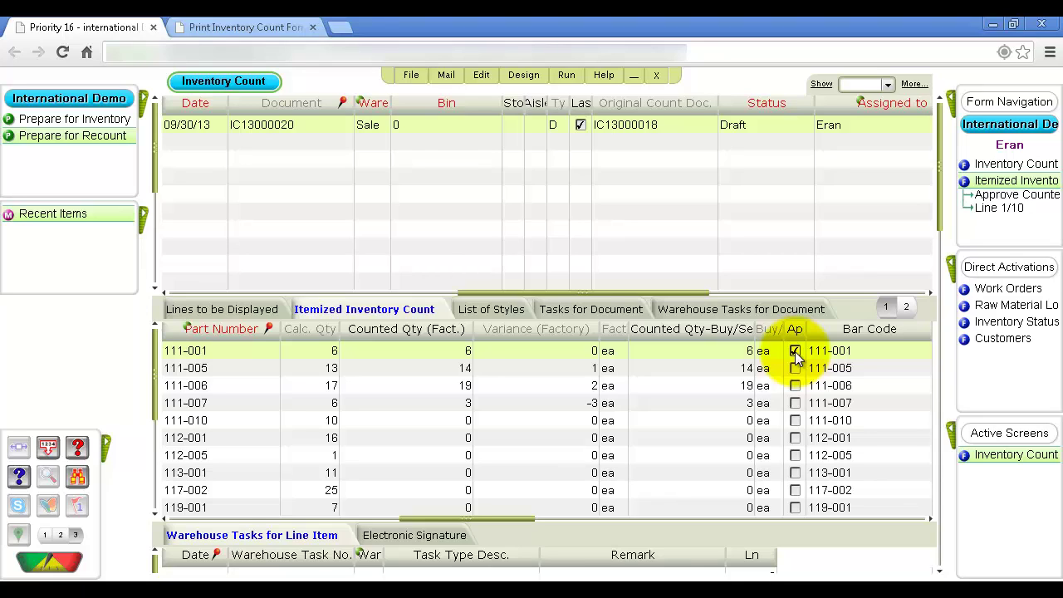
pyautogui.press('Escape')
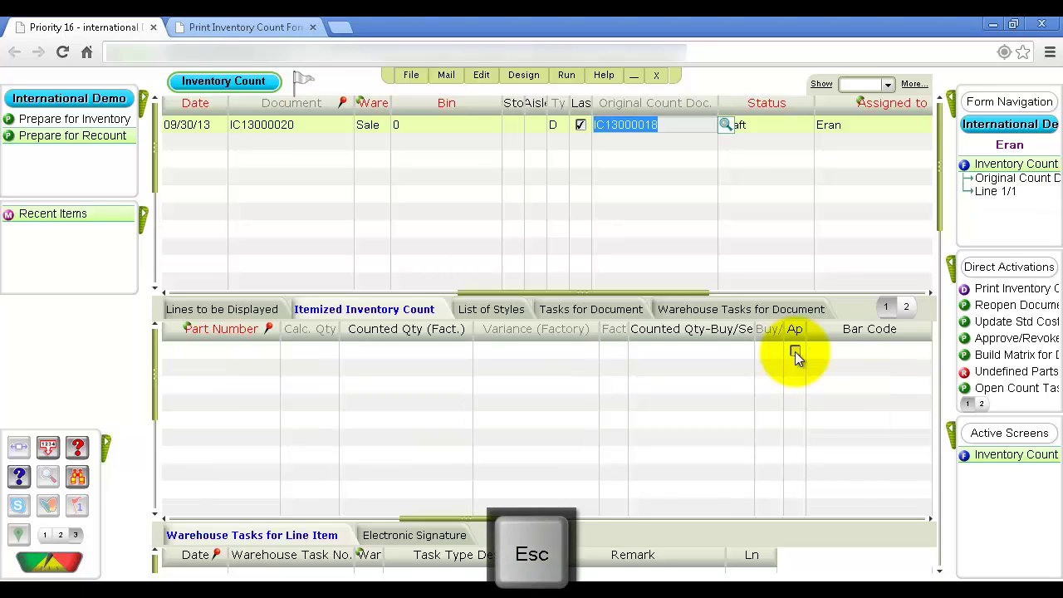
pyautogui.click(949, 268)
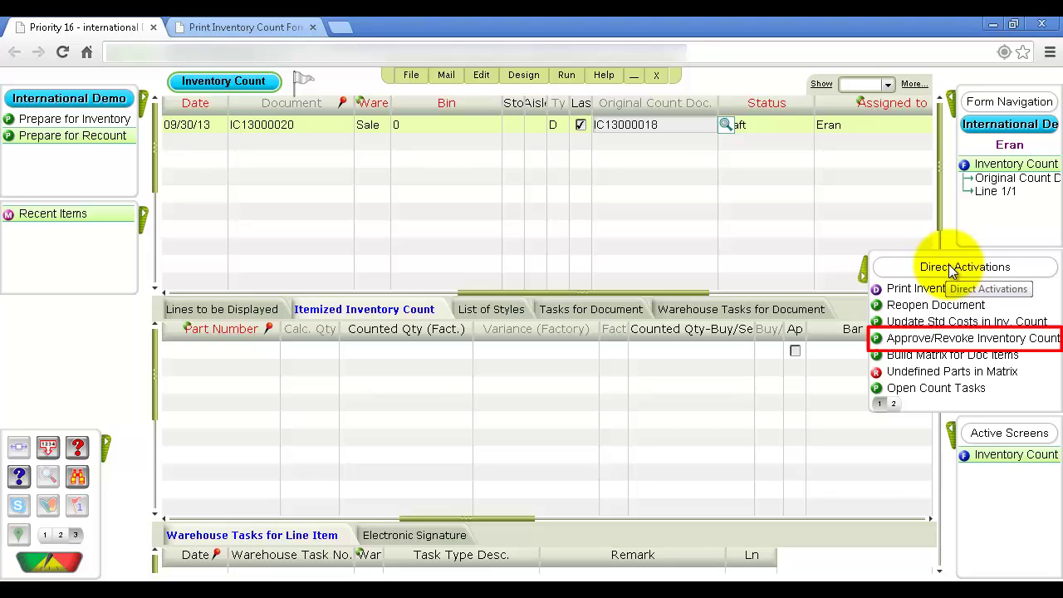
# Run Approve/Revoke Inventory Count on IC13000020 and acknowledge the '3 lines were successfully approved' message.
pyautogui.click(951, 340)
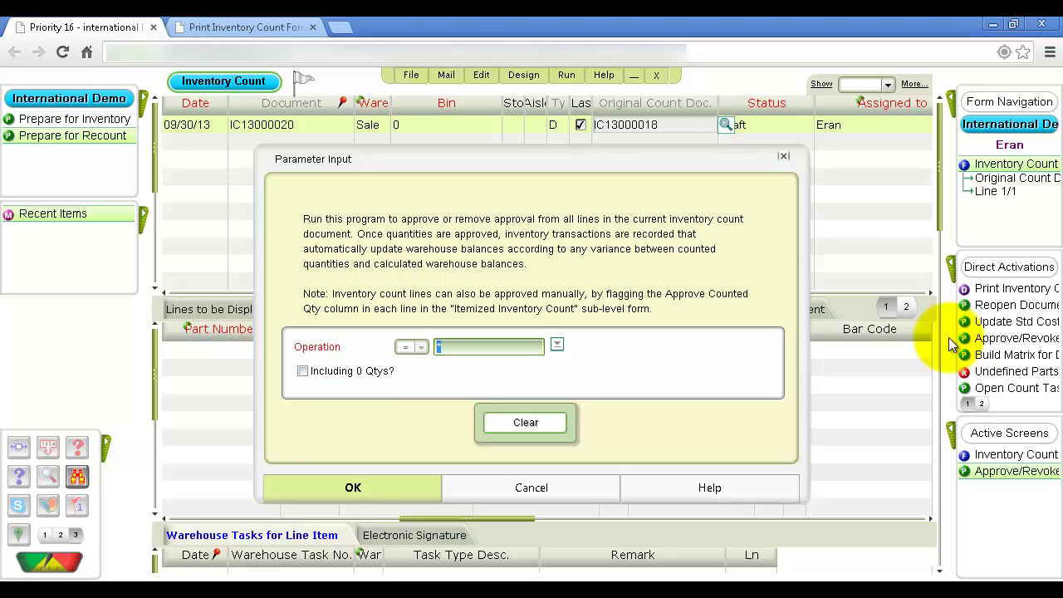
pyautogui.click(378, 487)
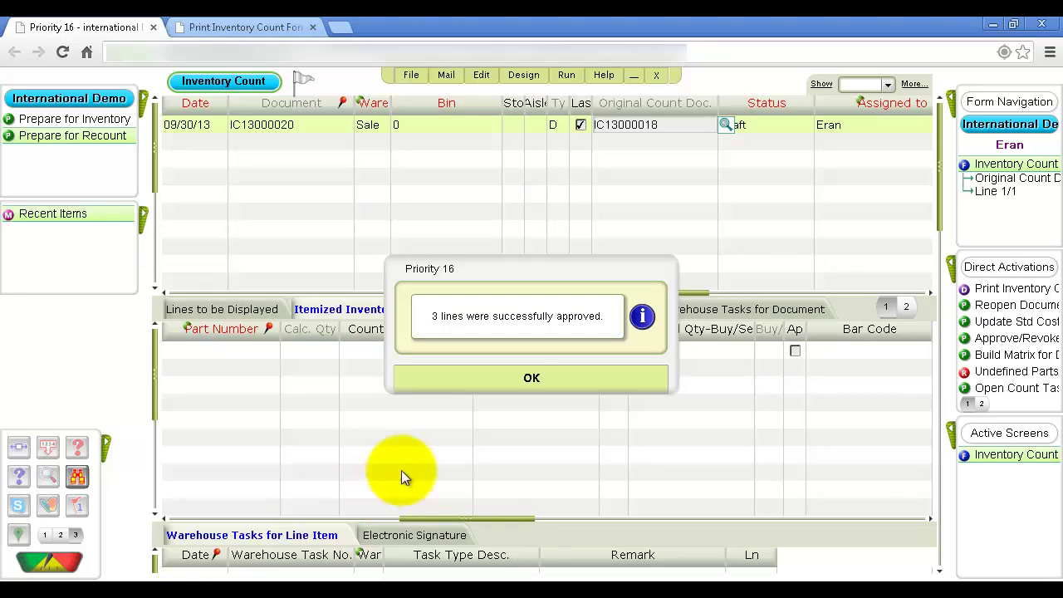
pyautogui.click(526, 387)
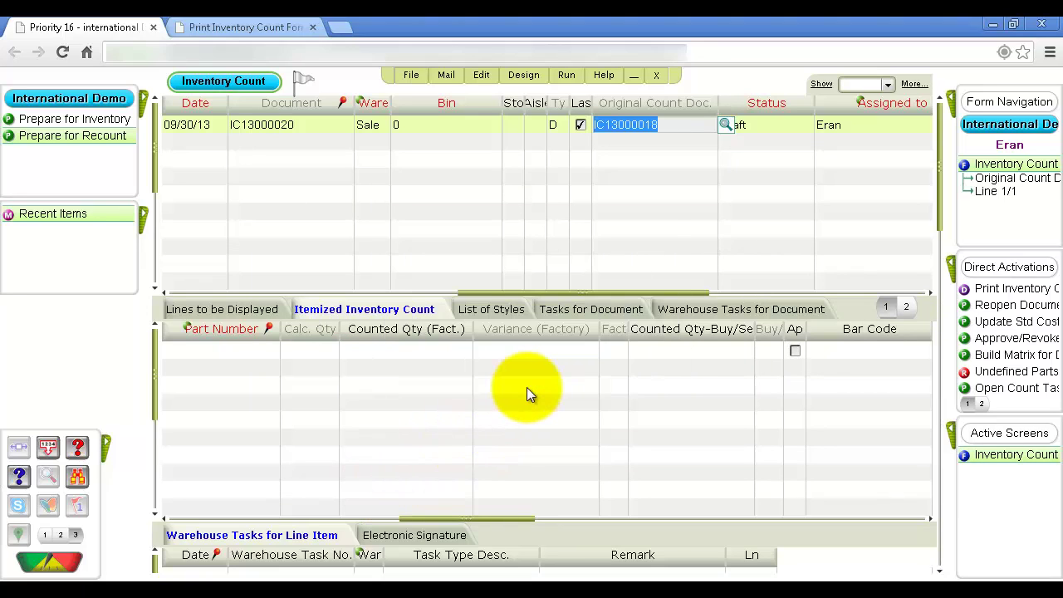
# Change recount IC13000020's status from Draft to Final.
pyautogui.press('Tab')
pyautogui.press('F6')
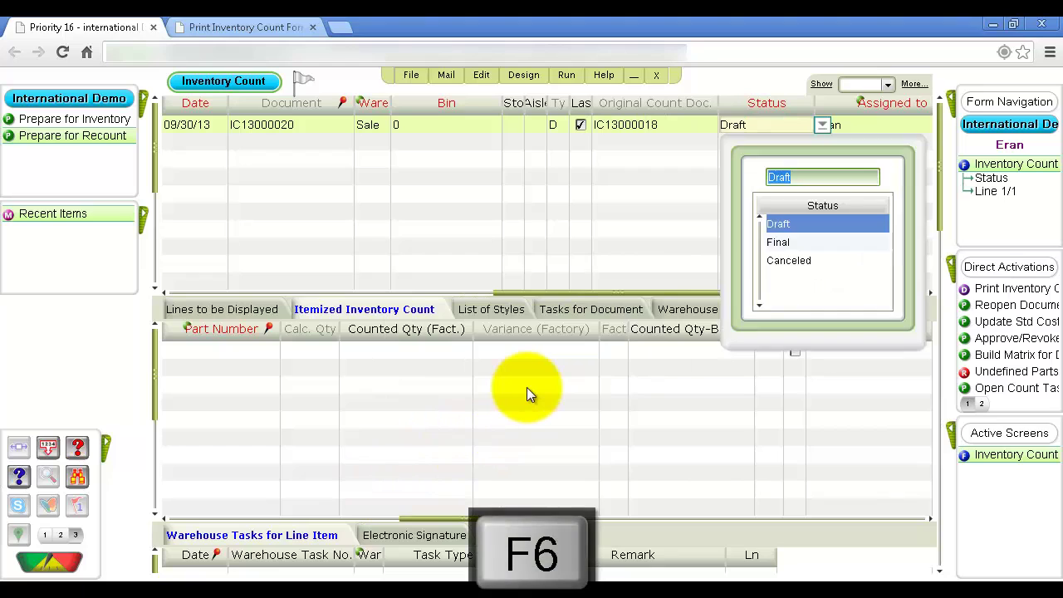
pyautogui.write('Final')
pyautogui.press('Return')
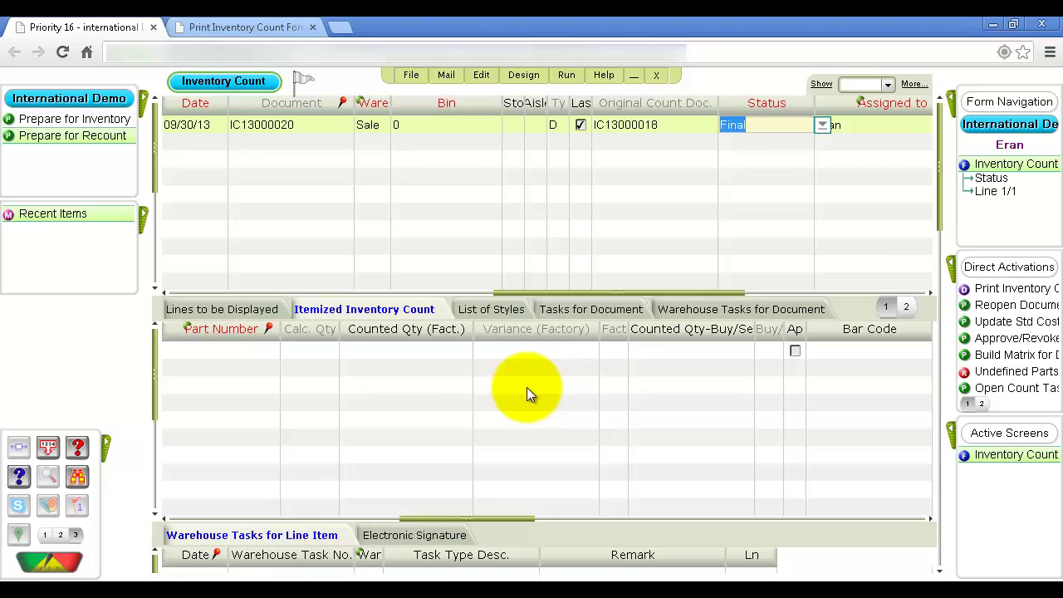
pyautogui.click(145, 106)
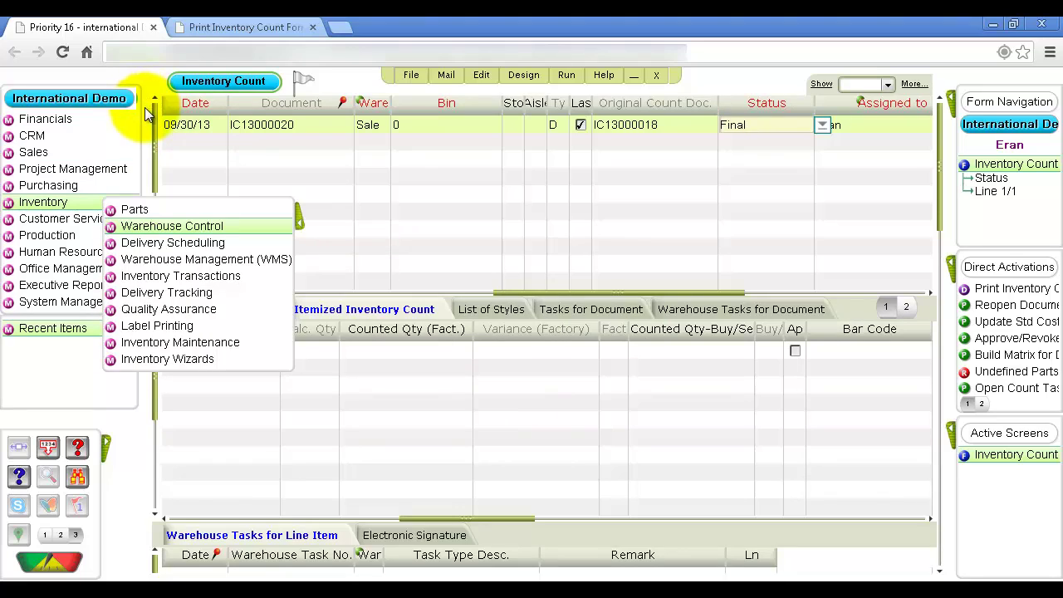
# Open the inventory Audit Trail and search Doc/Invoice Number IC13000020.
pyautogui.moveTo(167, 277)
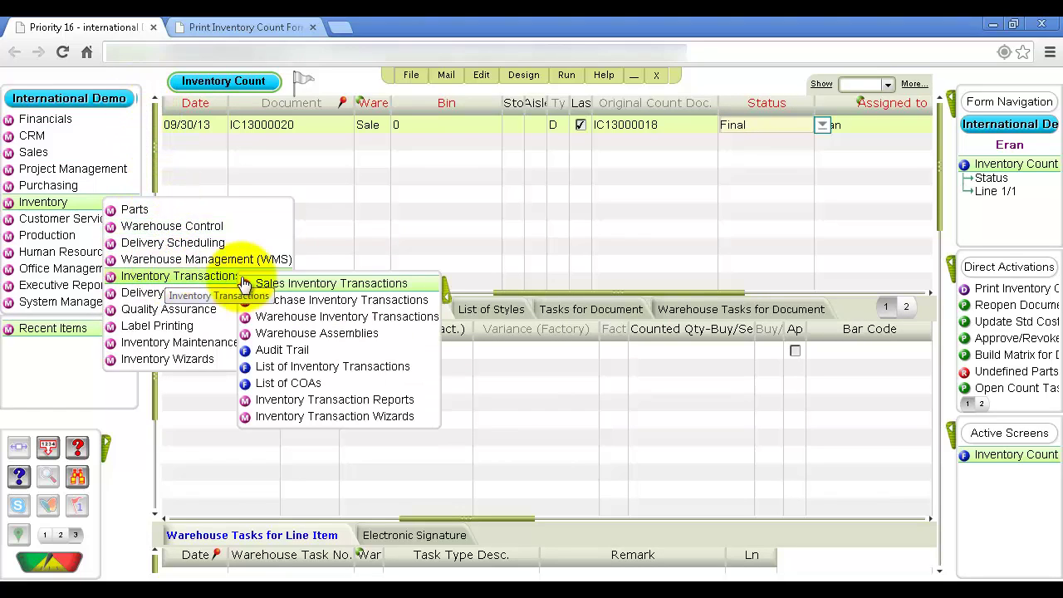
pyautogui.click(316, 352)
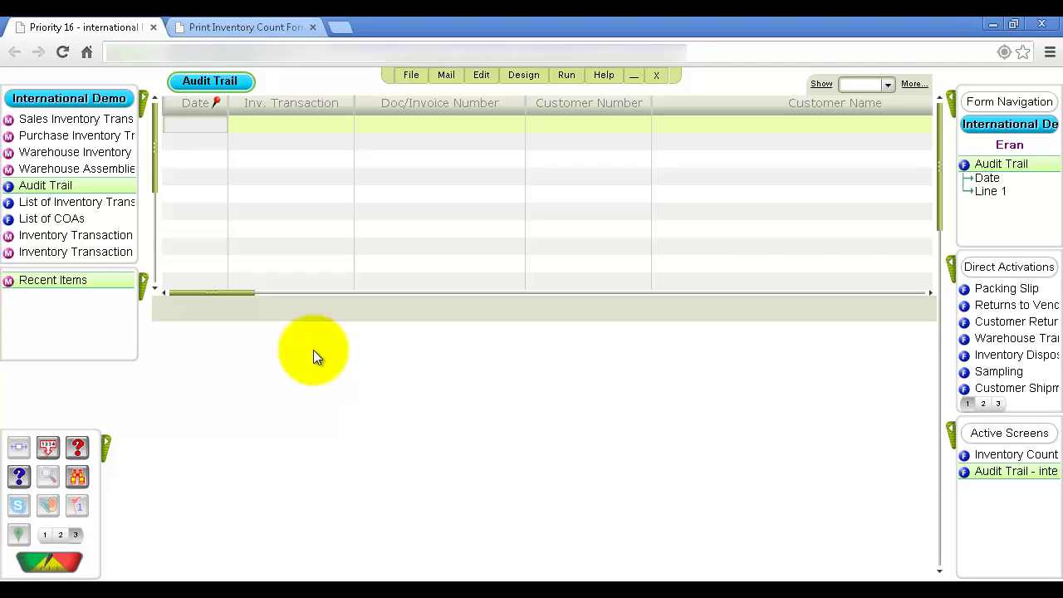
pyautogui.press('Tab')
pyautogui.press('Tab')
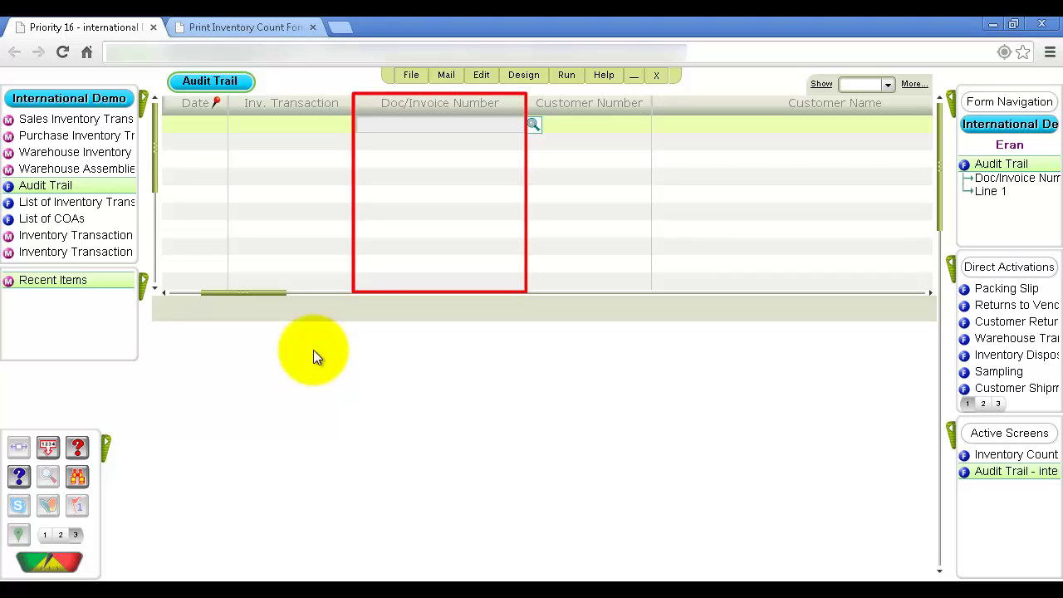
pyautogui.press('F11')
pyautogui.write('IC')
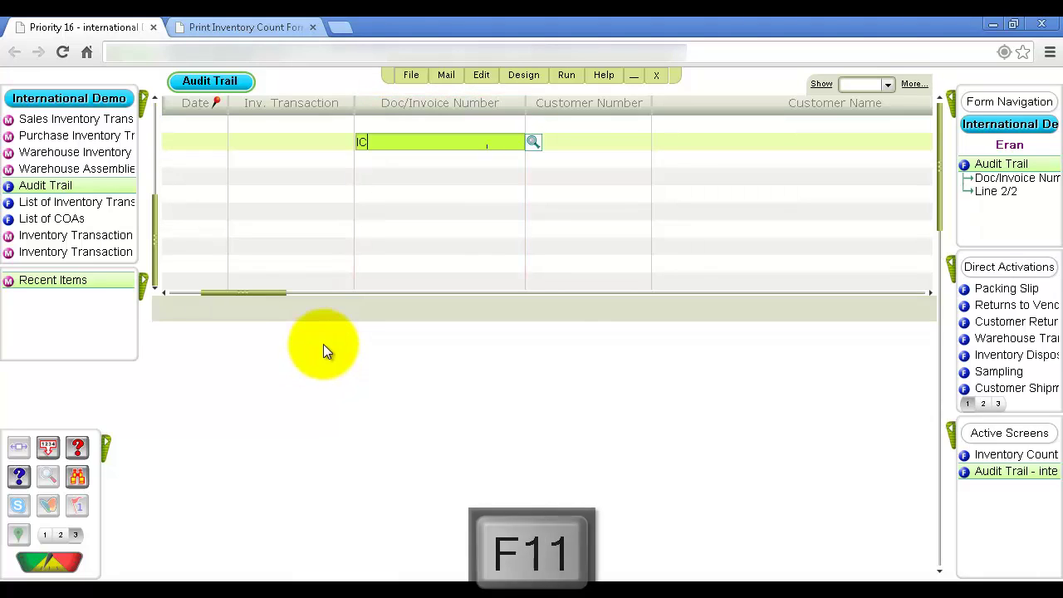
pyautogui.write('13000020')
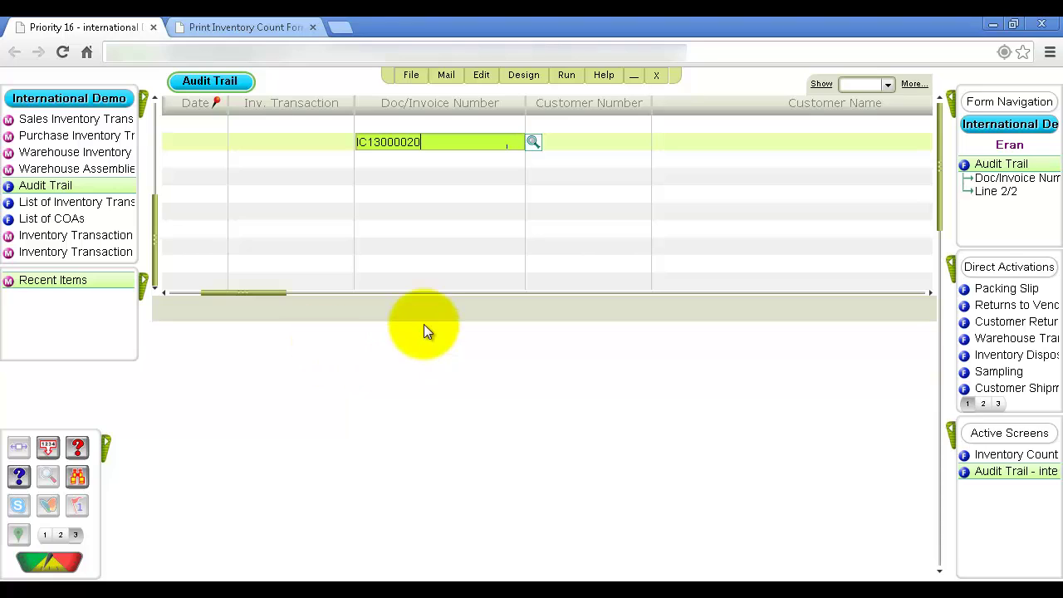
pyautogui.press('Return')
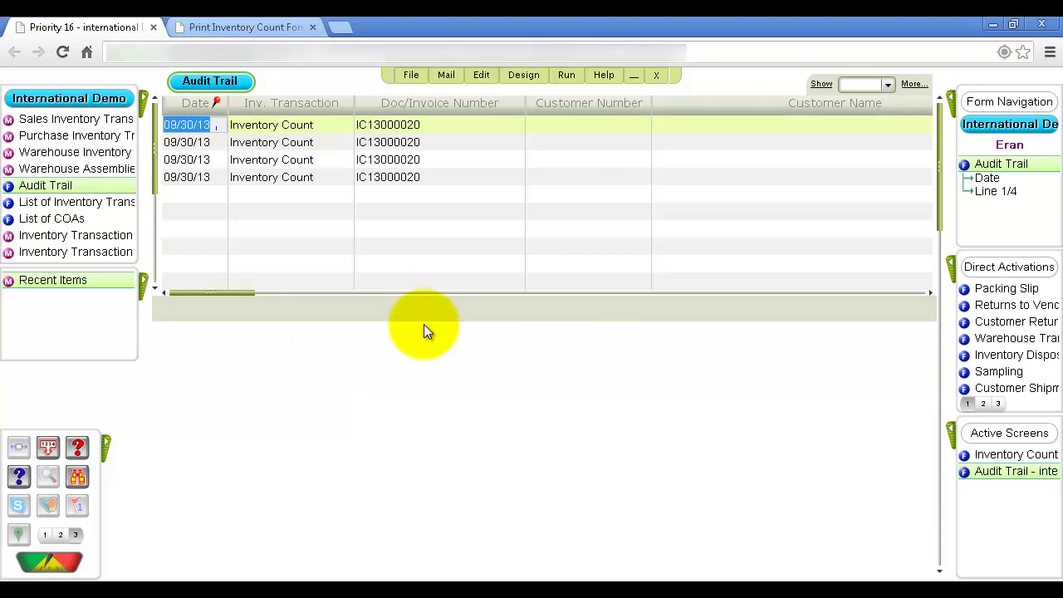
# Review the four count transactions' quantities (0, 1, 2, -3), then return to the recount's itemized lines.
pyautogui.press('Tab')
pyautogui.press('Tab')
pyautogui.press('Tab')
pyautogui.press('Tab')
pyautogui.press('Tab')
pyautogui.press('Tab')
pyautogui.press('Tab')
pyautogui.press('Tab')
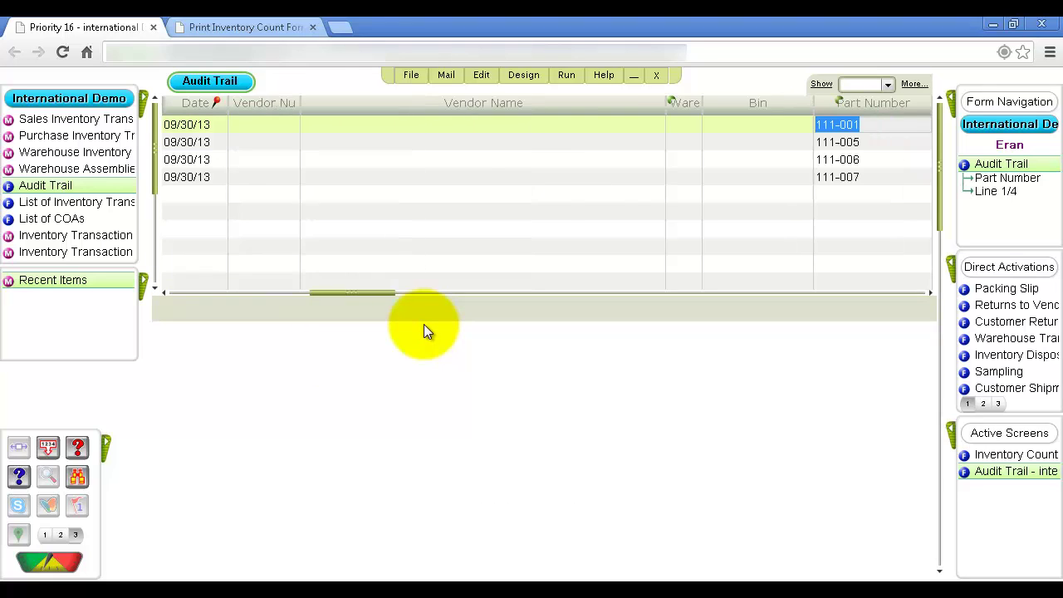
pyautogui.press('Tab')
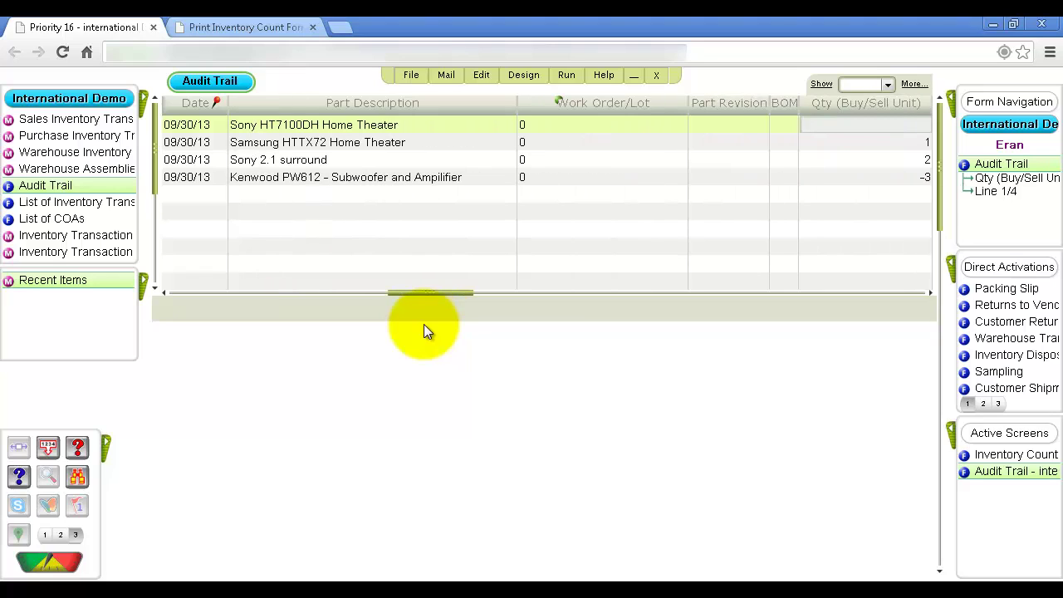
pyautogui.press('Down')
pyautogui.press('Down')
pyautogui.press('Down')
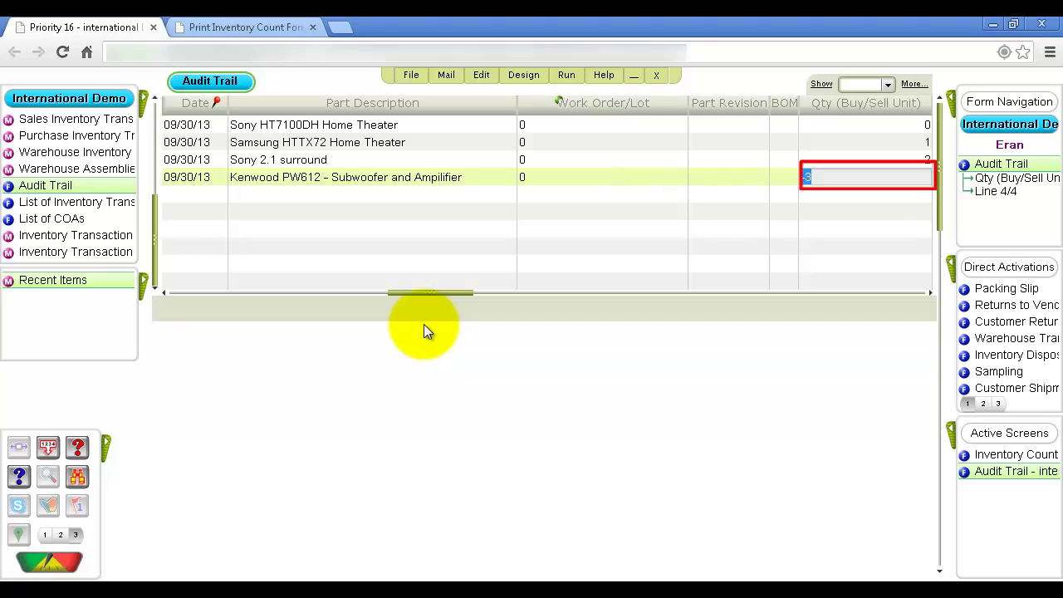
pyautogui.click(978, 454)
pyautogui.click(399, 303)
pyautogui.press('Tab')
pyautogui.press('Tab')
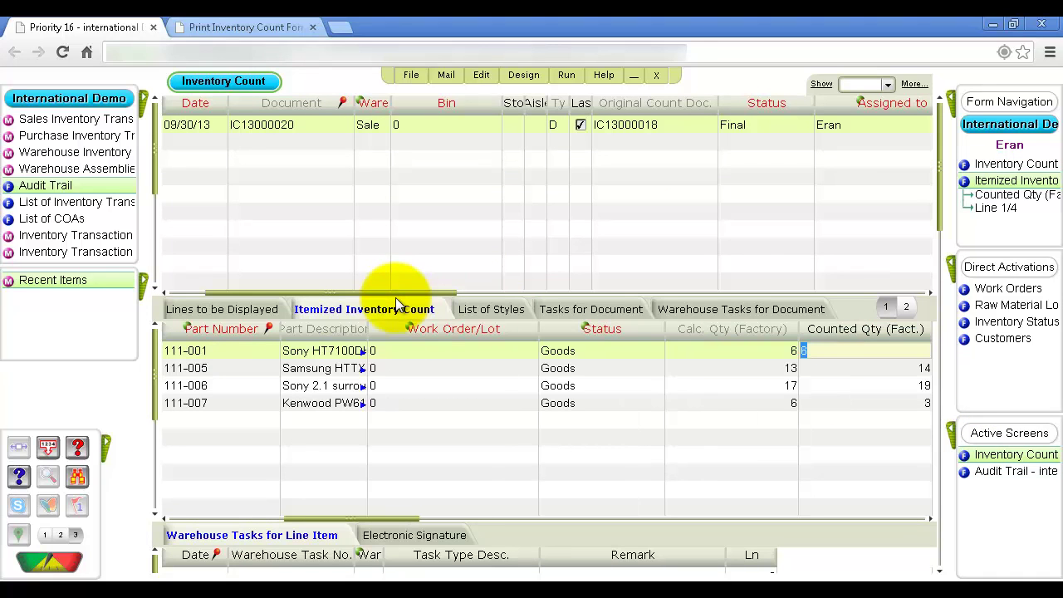
# Compare counted quantities 6, 14, 19, 3 against calculated 6, 13, 17, 6 on the recount lines.
pyautogui.press('Down')
pyautogui.press('Down')
pyautogui.press('Down')
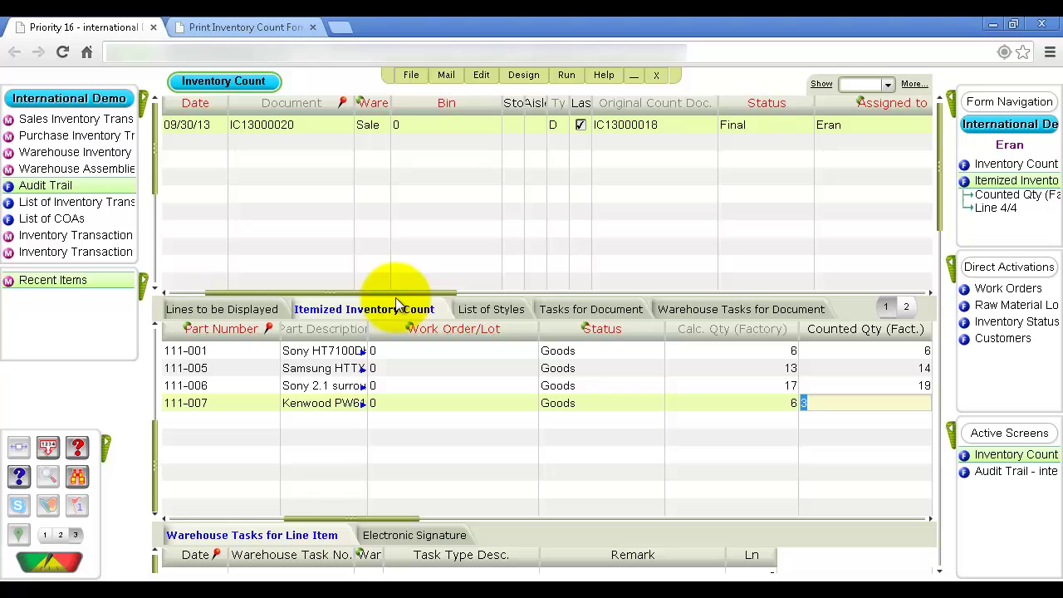
pyautogui.click(144, 106)
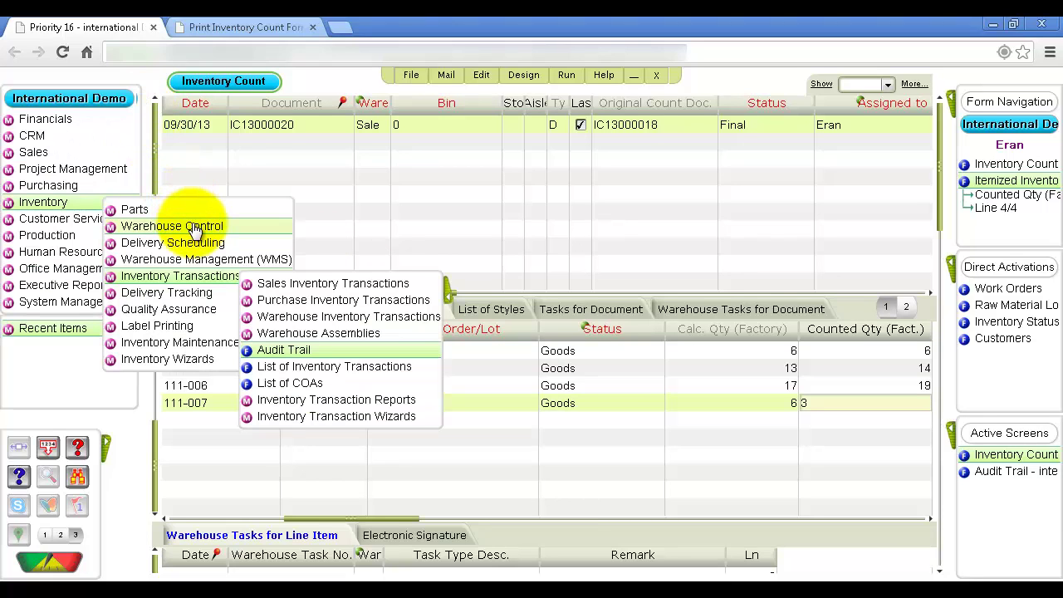
# Browse the Warehouse Control Inventory Count submenus and open Online Help for Warehouse Control.
pyautogui.moveTo(190, 225)
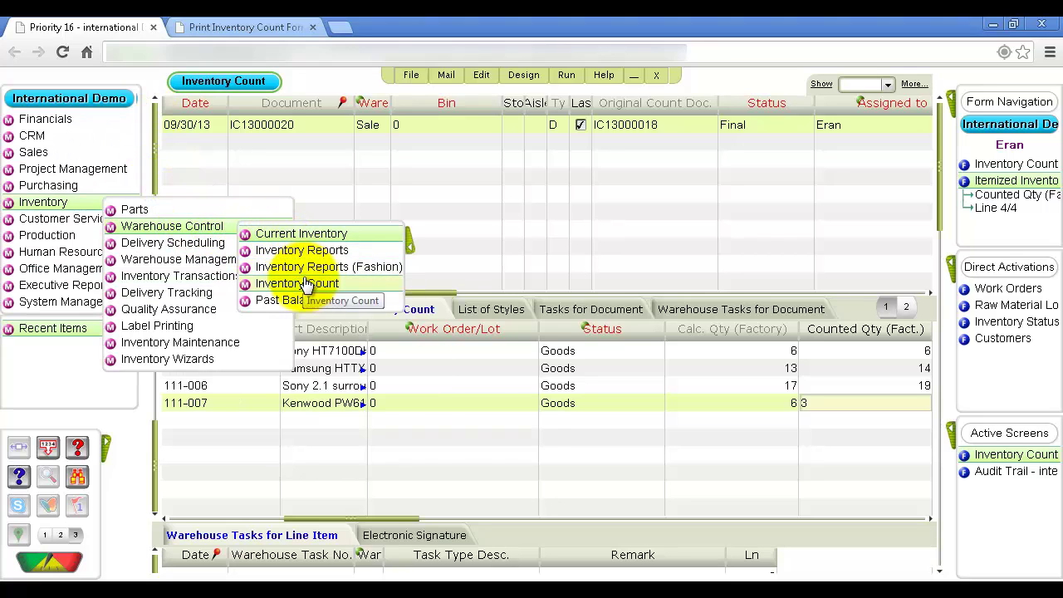
pyautogui.moveTo(299, 282)
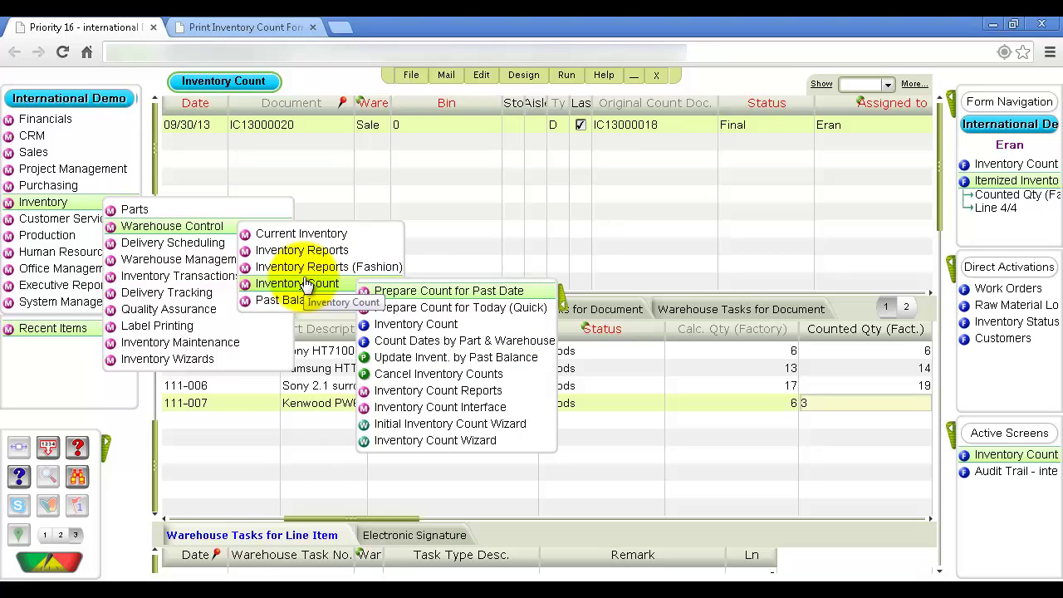
pyautogui.moveTo(448, 394)
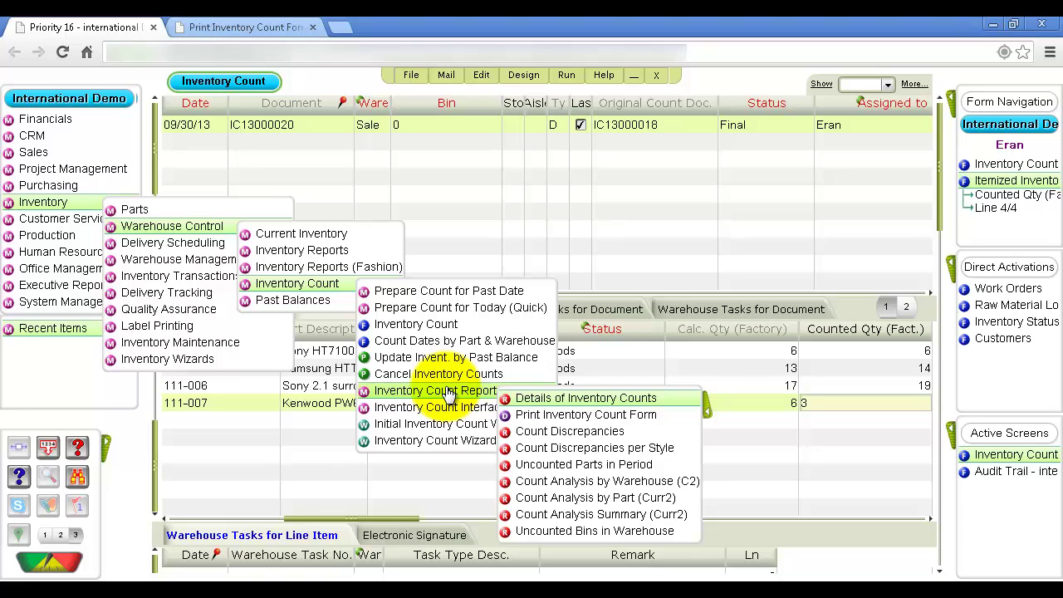
pyautogui.rightClick(204, 233)
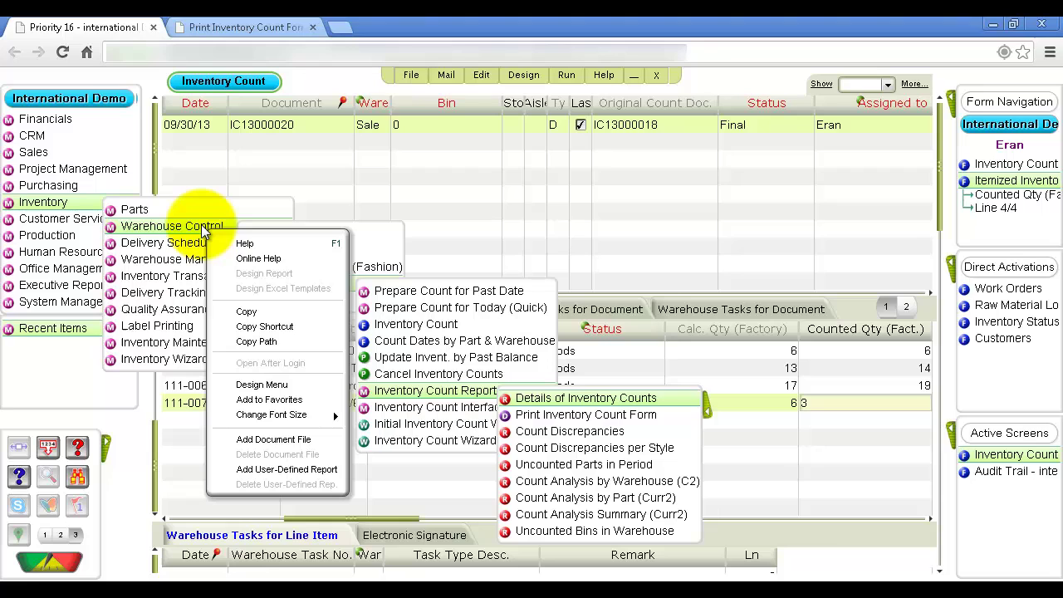
pyautogui.click(241, 257)
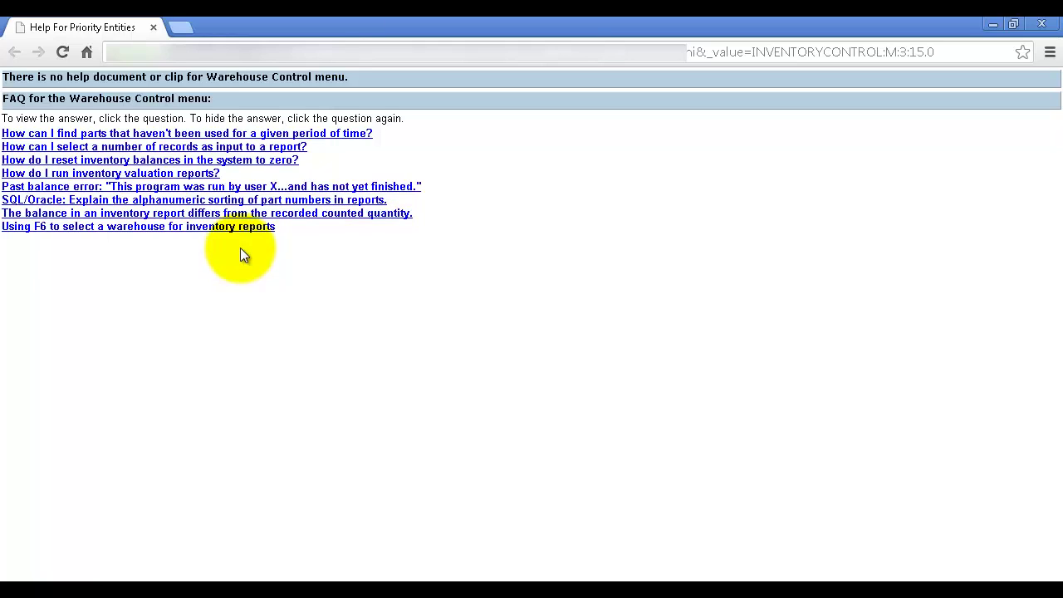
# Expand the FAQ answer on inventory report balances differing from the recorded counted quantity.
pyautogui.click(245, 216)
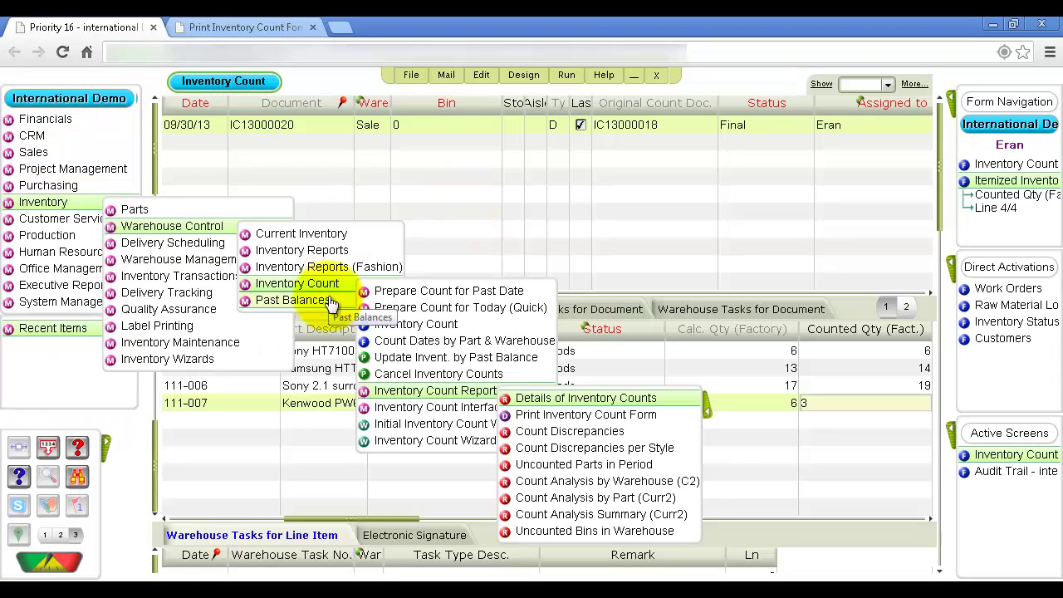
pyautogui.moveTo(316, 316)
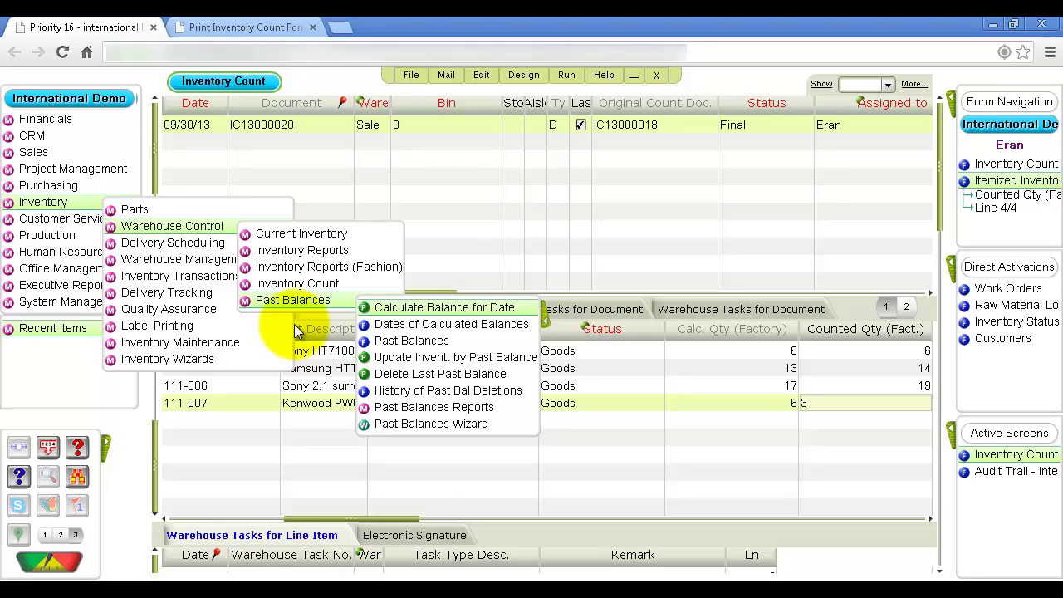
pyautogui.moveTo(78, 126)
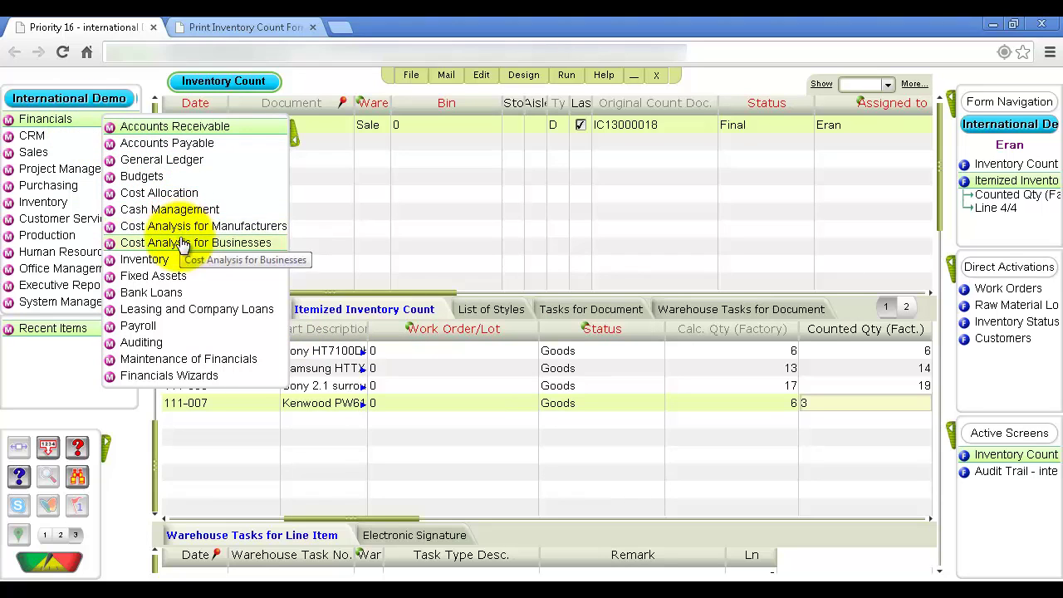
pyautogui.moveTo(184, 243)
pyautogui.moveTo(281, 252)
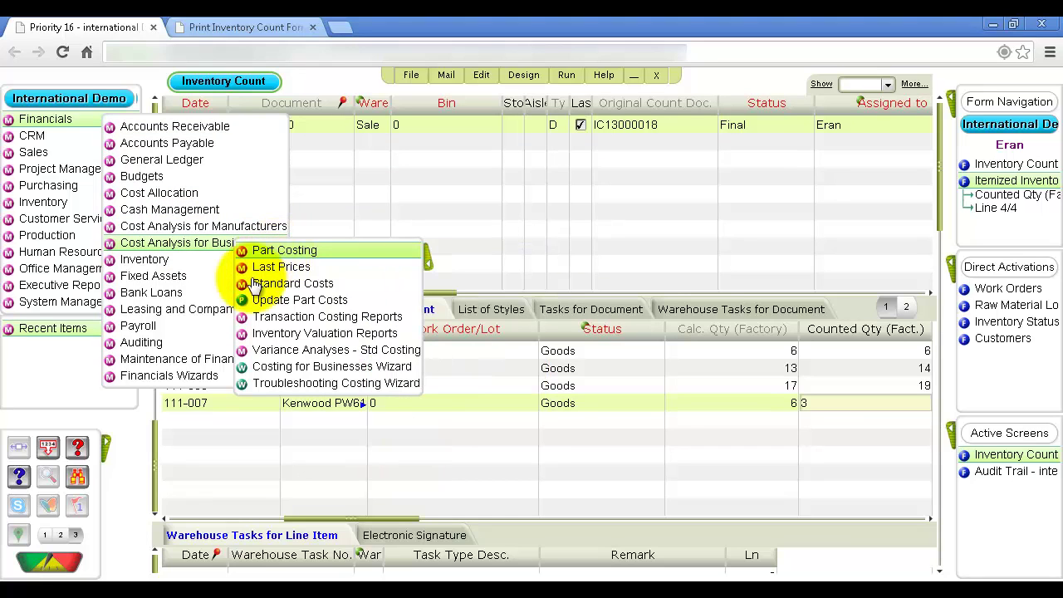
pyautogui.moveTo(261, 333)
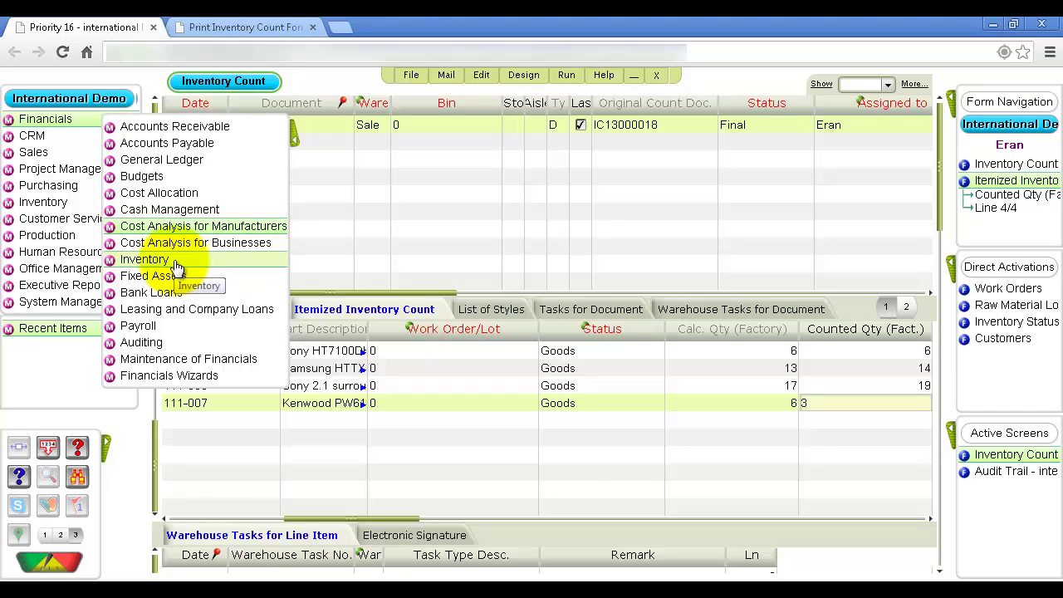
pyautogui.moveTo(50, 202)
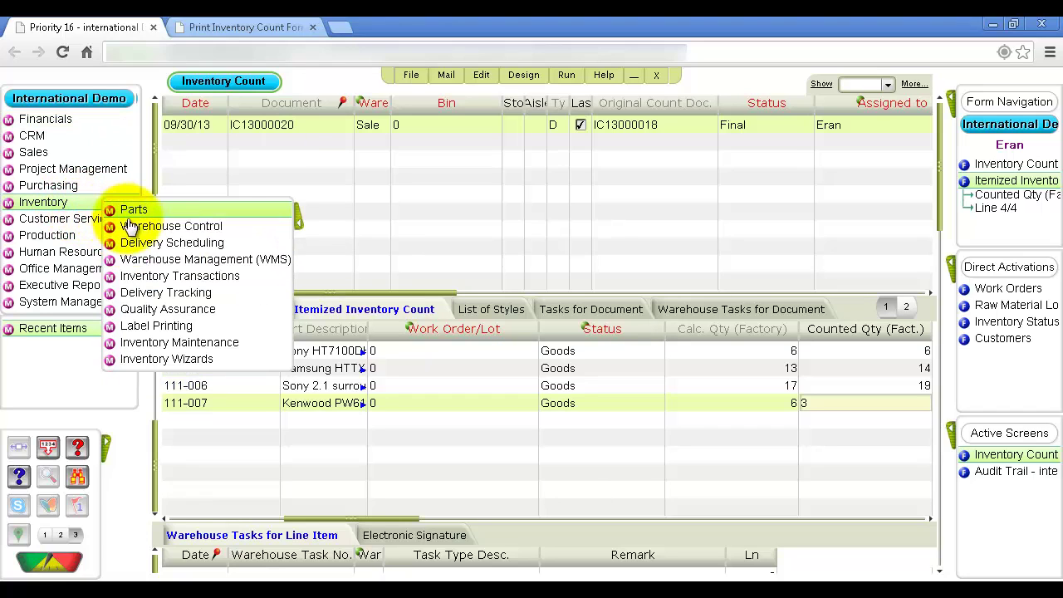
pyautogui.moveTo(237, 230)
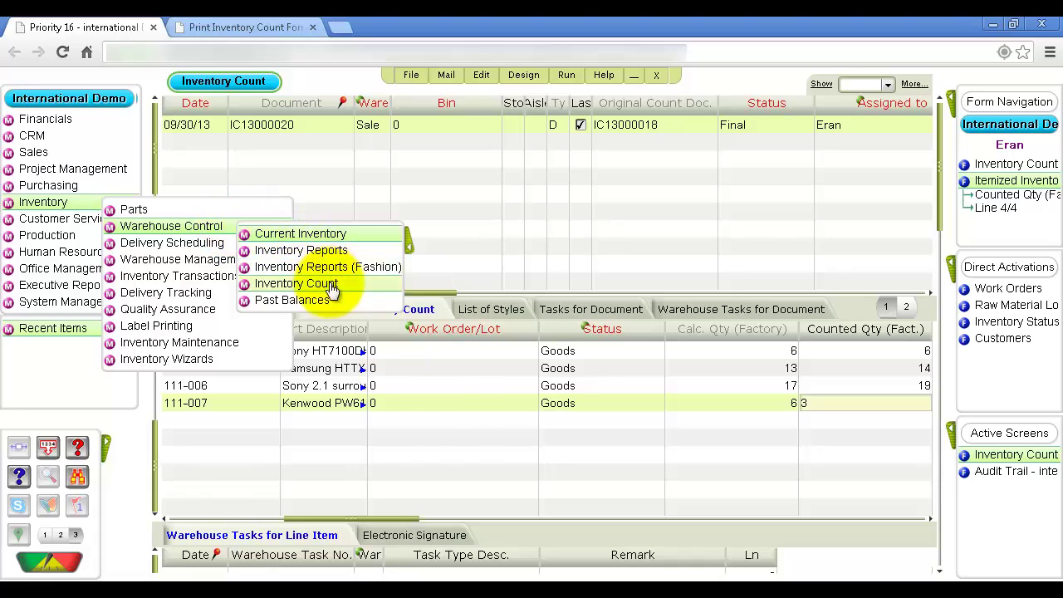